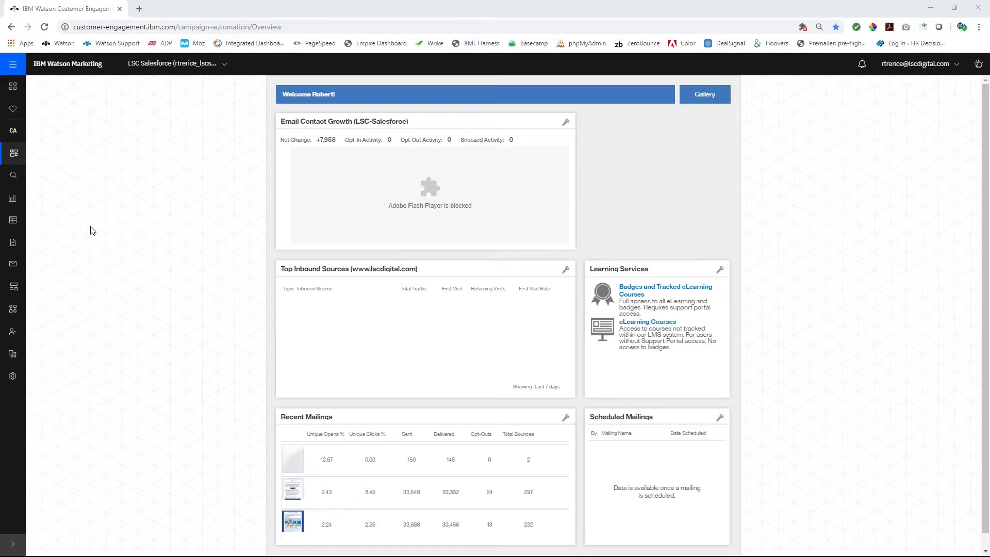
- Start a new query on the shared LSC-Salesforce database from the LSC Databases folder
click(13, 221)
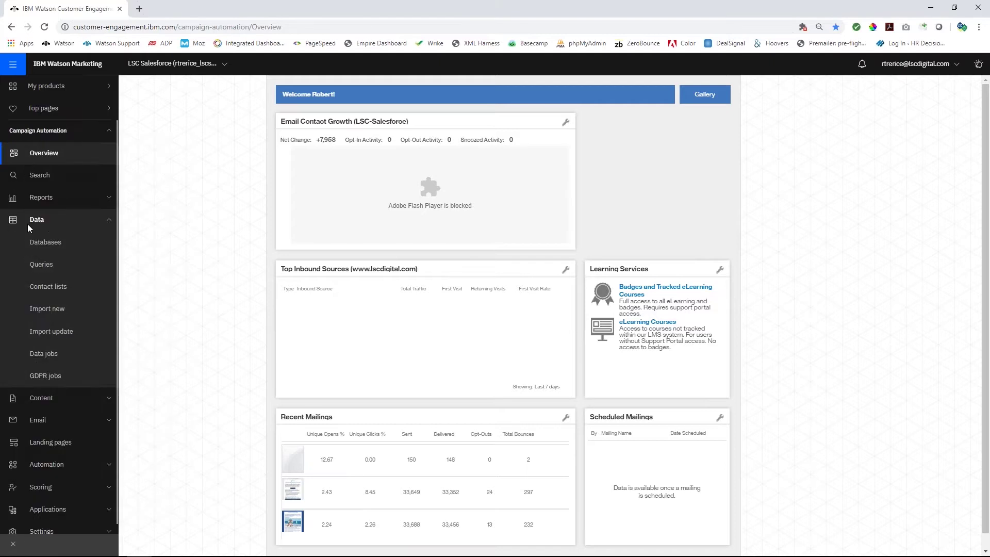
click(41, 264)
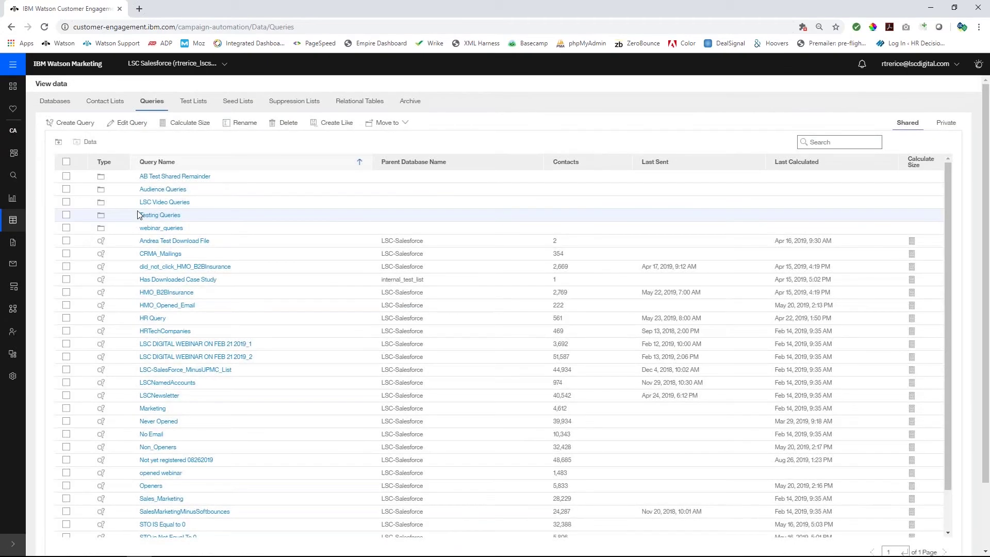
click(66, 126)
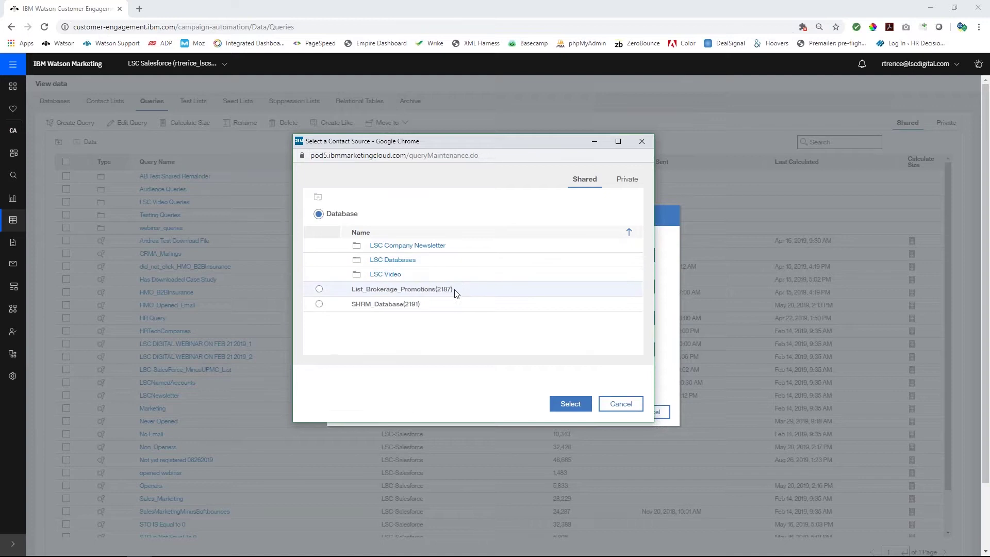
click(411, 260)
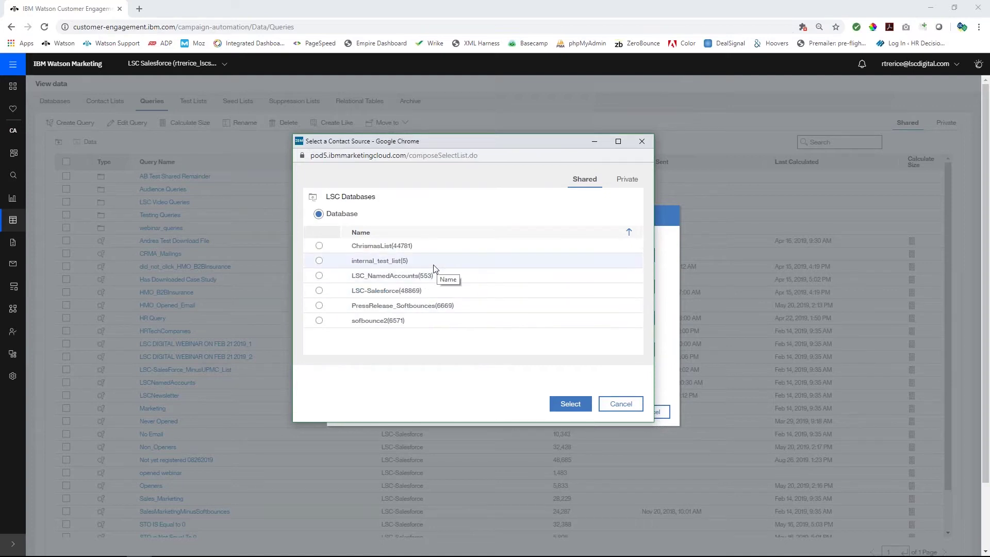
click(320, 291)
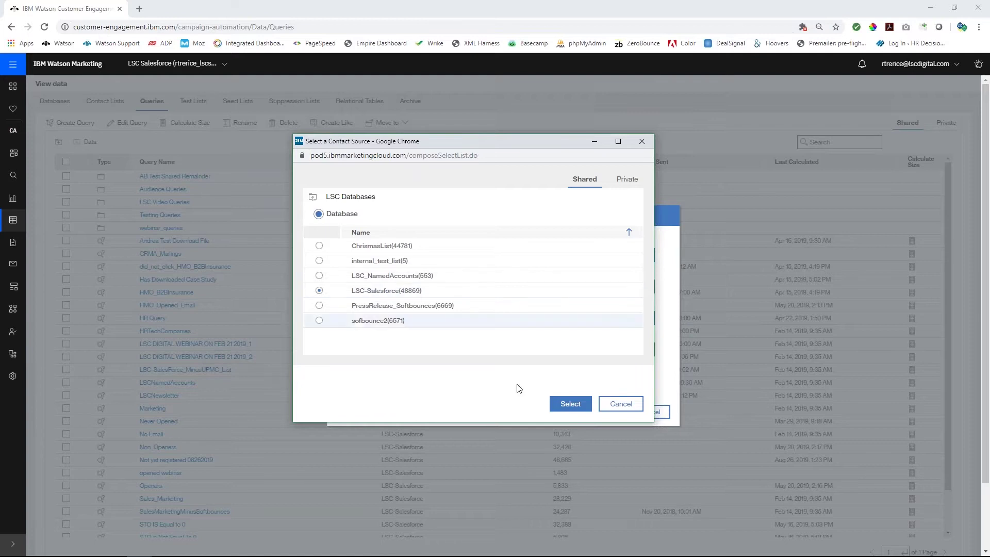
click(562, 403)
- Name the query Audience, set its location to the shared Audience Queries folder, and create it
click(467, 285)
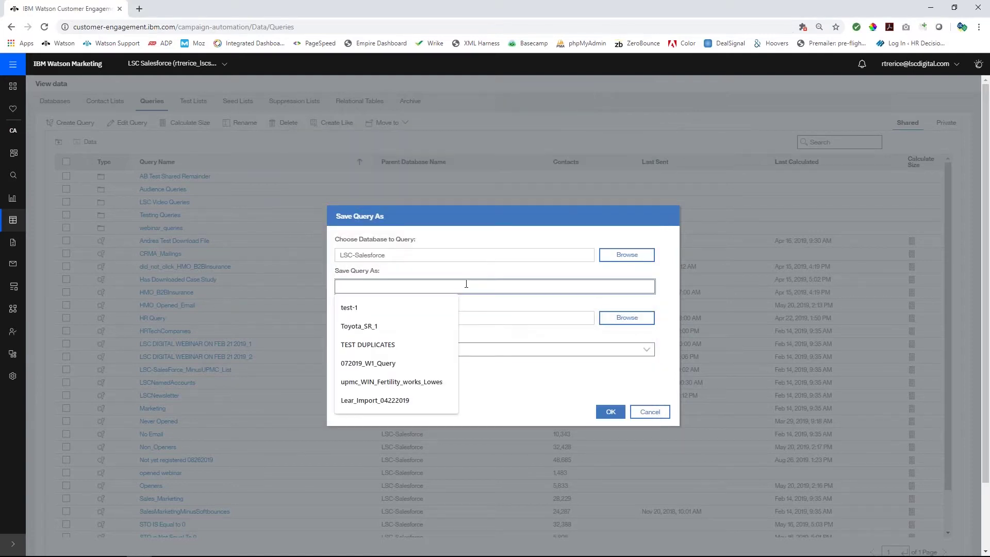
text(Audi)
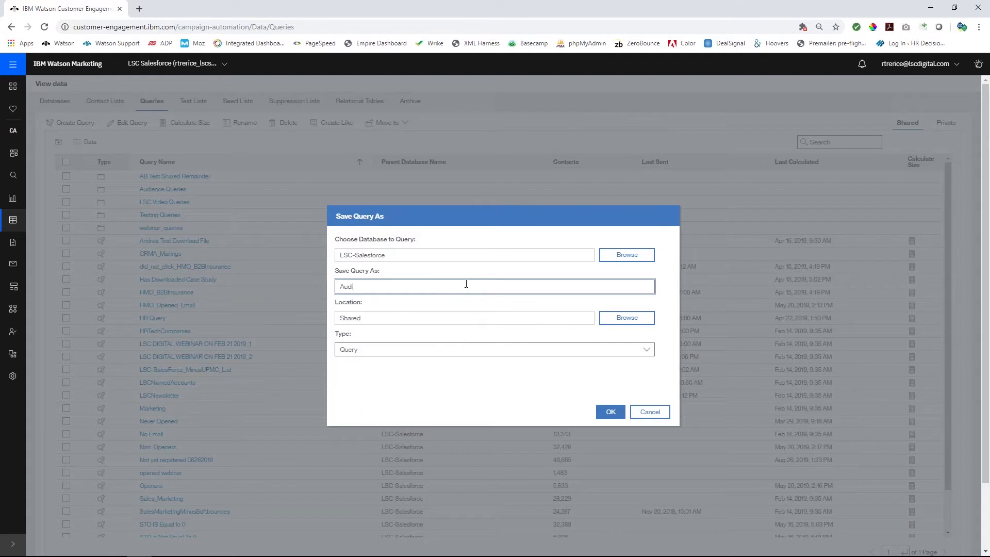
text(ence)
click(620, 322)
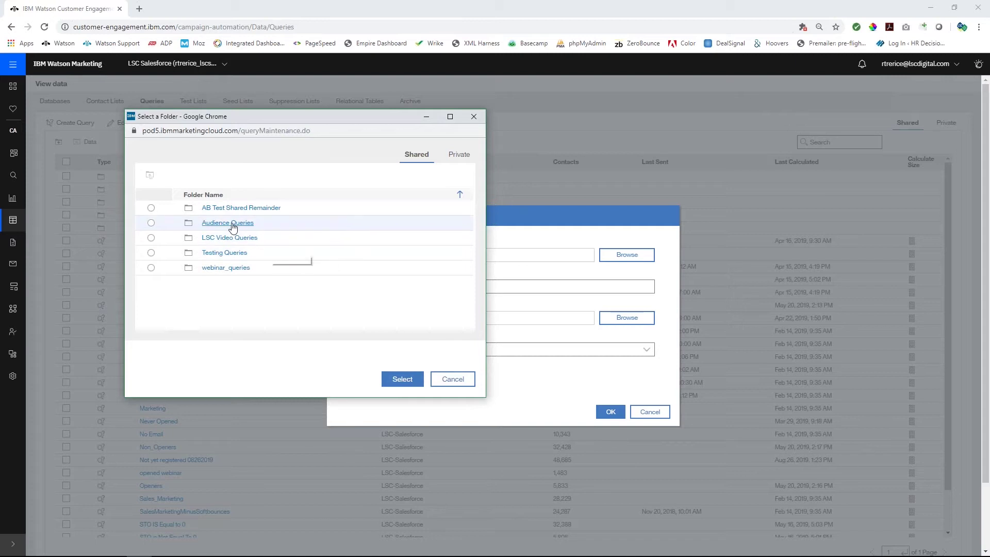
click(231, 224)
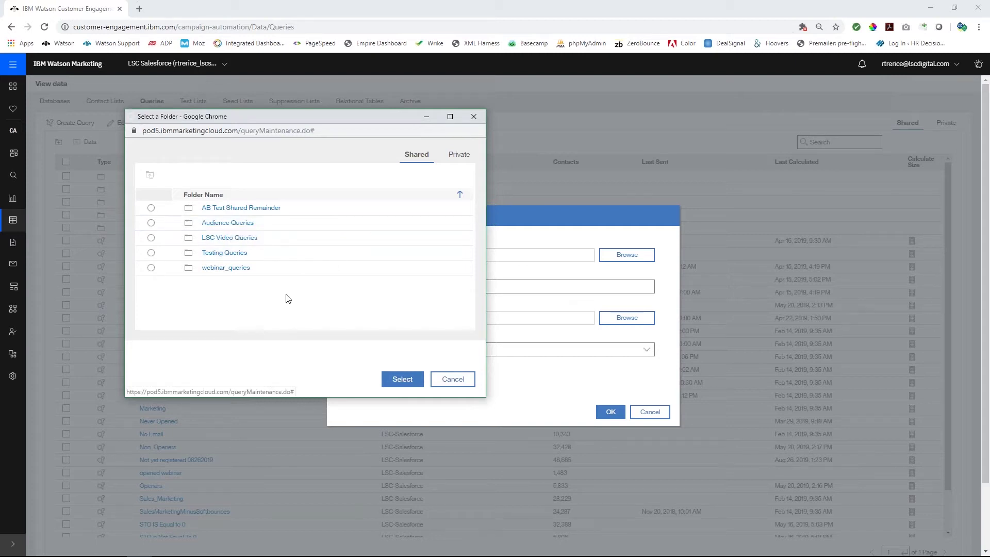
click(395, 380)
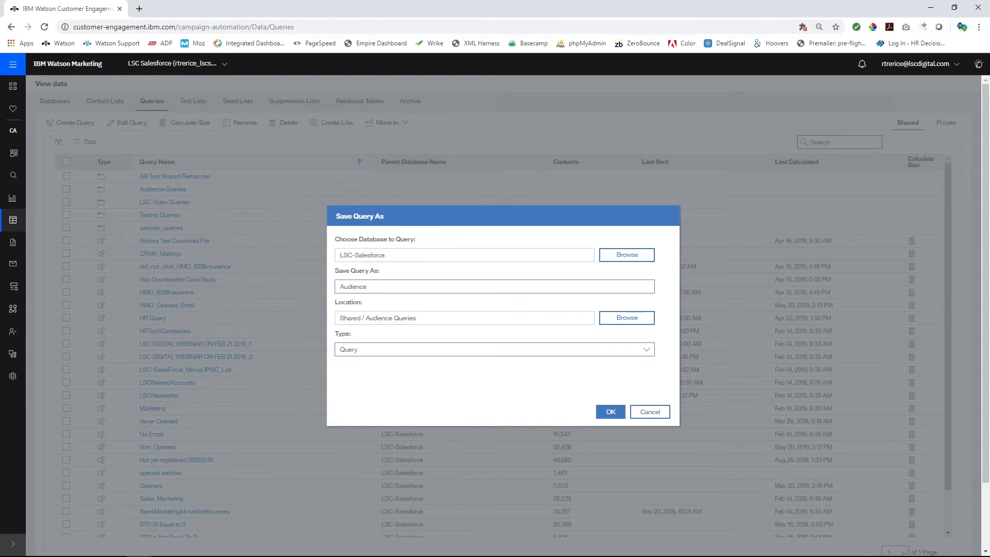
click(610, 412)
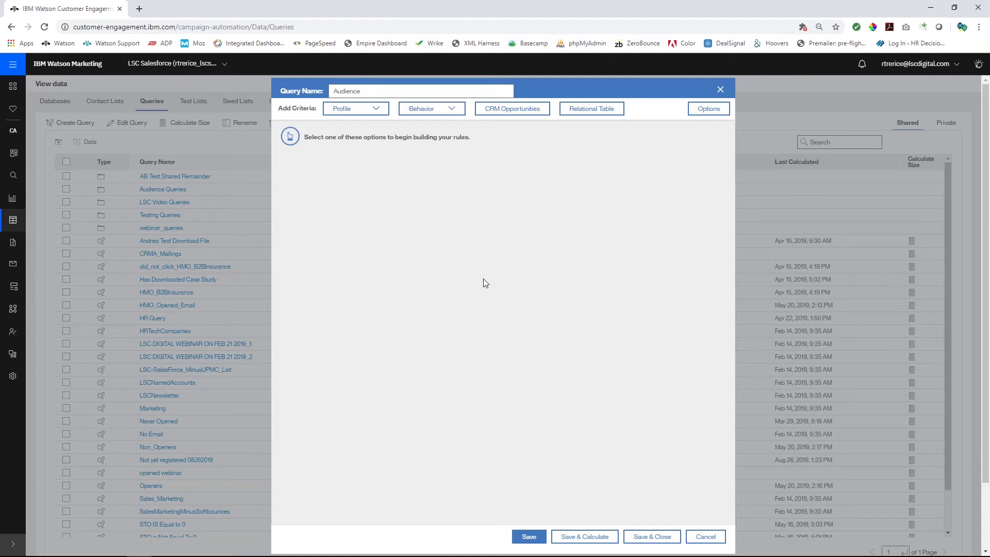
- Add a profile data field criterion to the query: Employees is greater than 1000
click(358, 109)
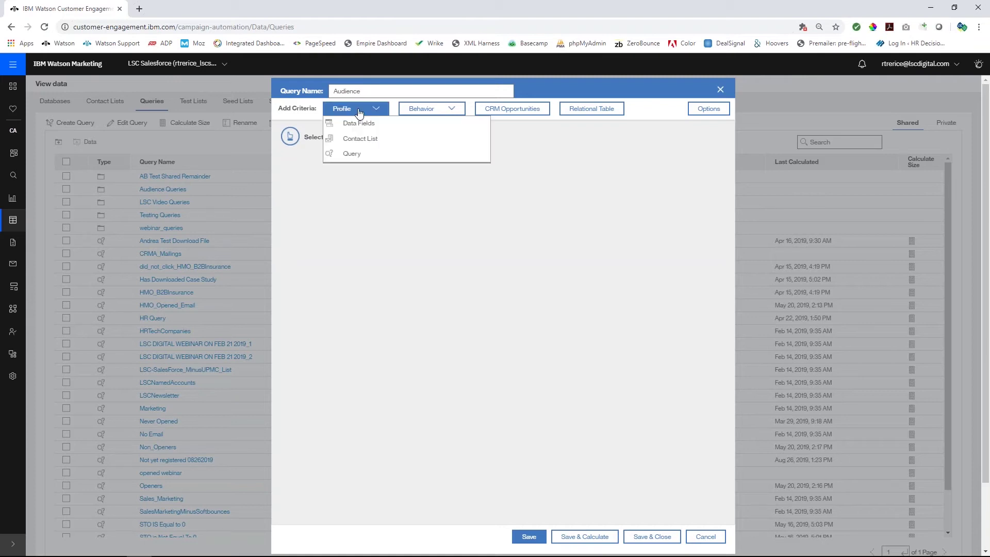
click(358, 123)
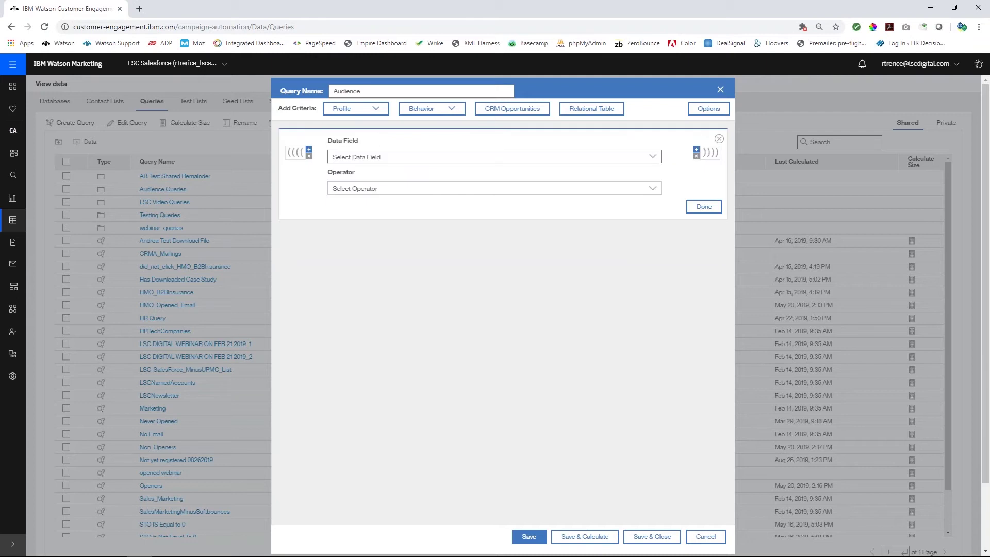
click(448, 159)
click(350, 326)
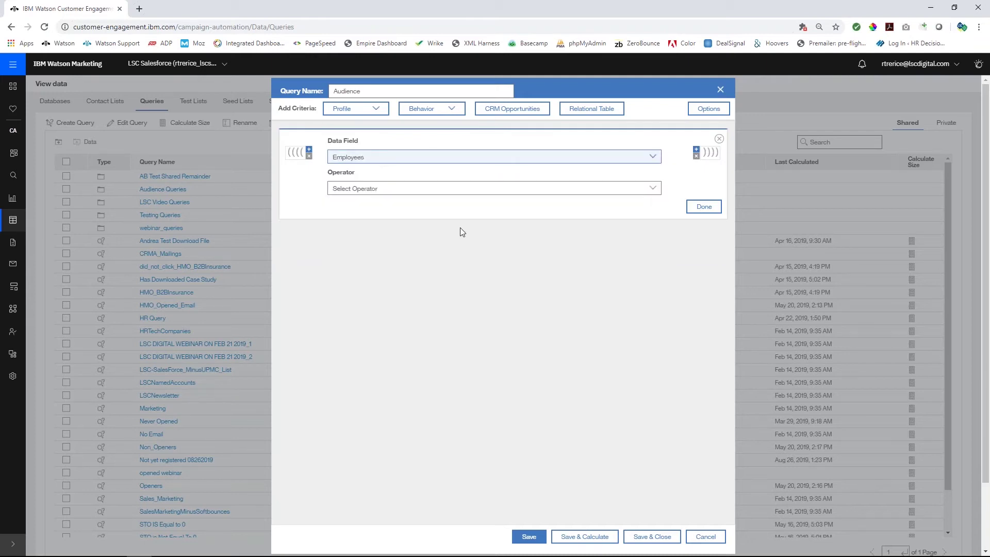
click(380, 189)
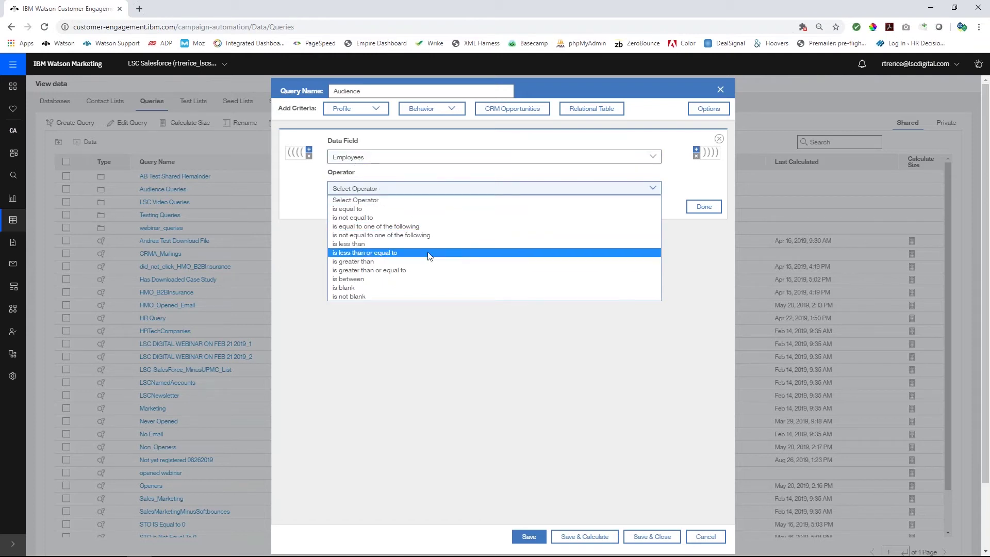
click(388, 261)
click(376, 222)
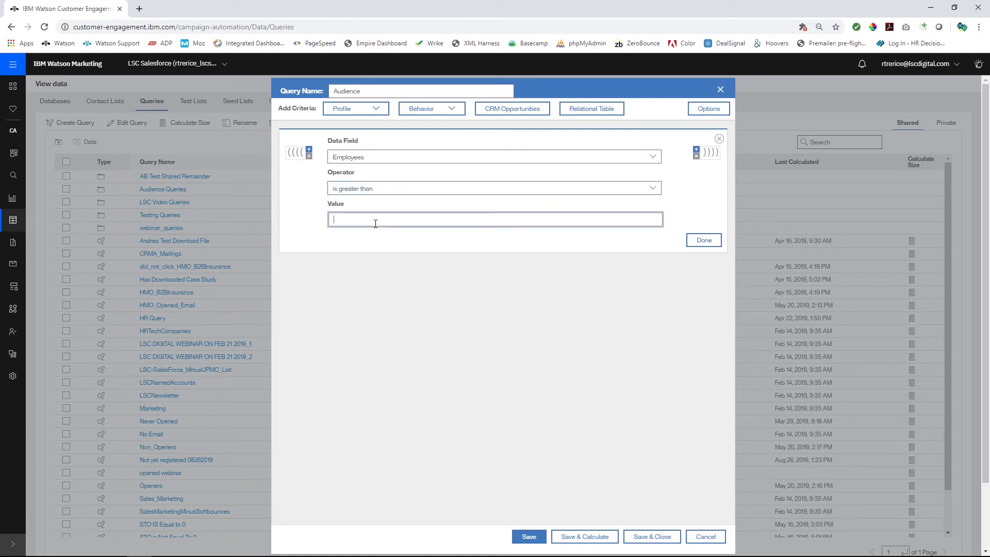
text(1000)
click(705, 246)
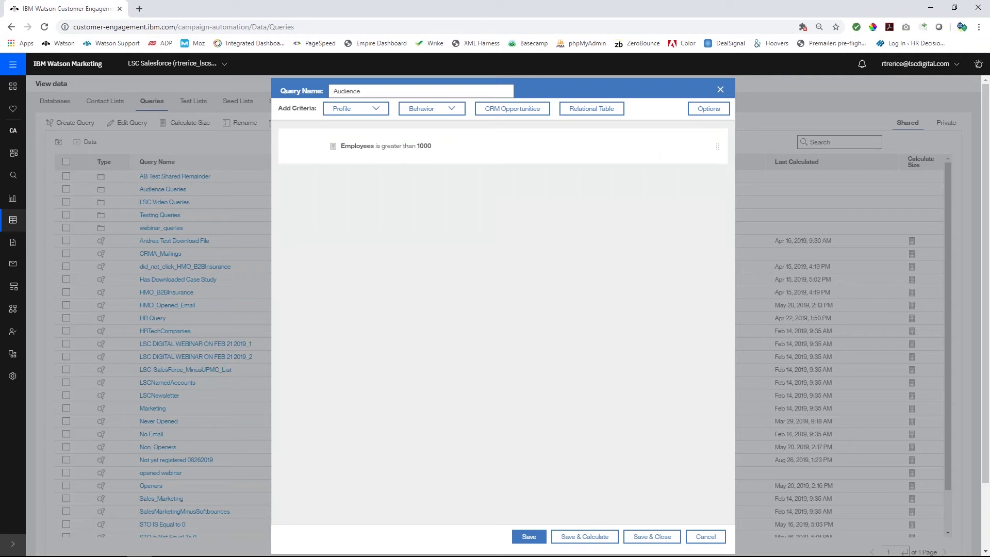
- Save the Audience query and submit the data job that calculates its size
click(560, 536)
click(571, 373)
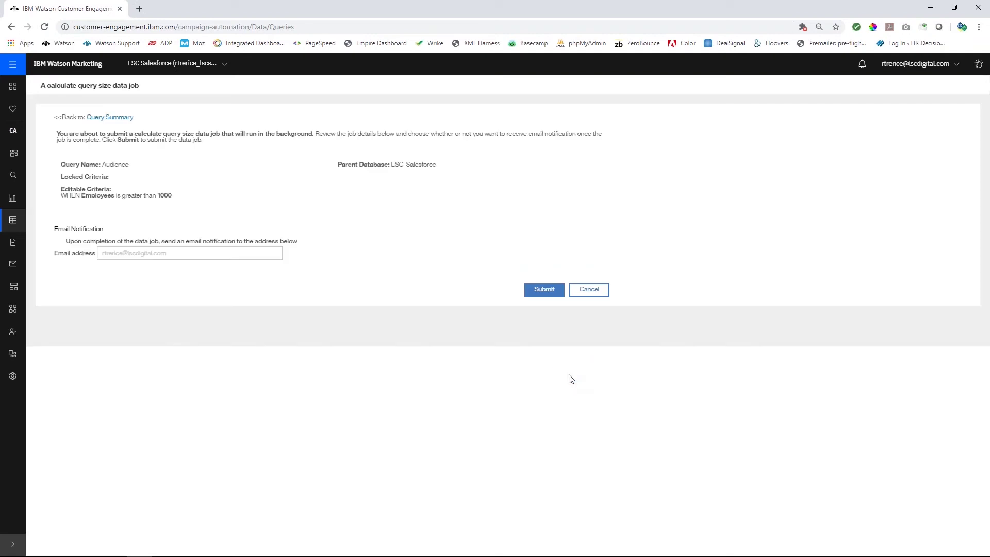
click(525, 289)
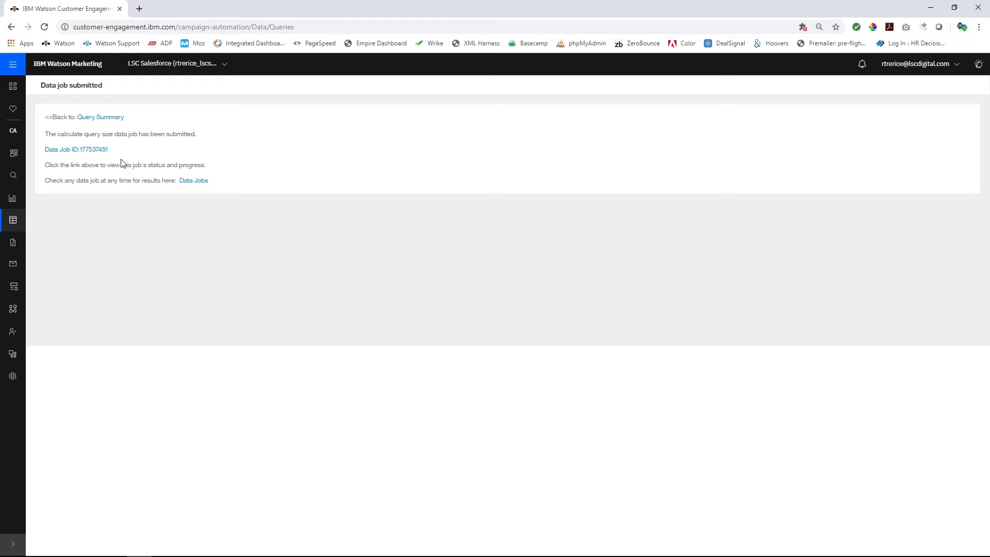
- Open Audience management in the Performance insights reports
click(13, 198)
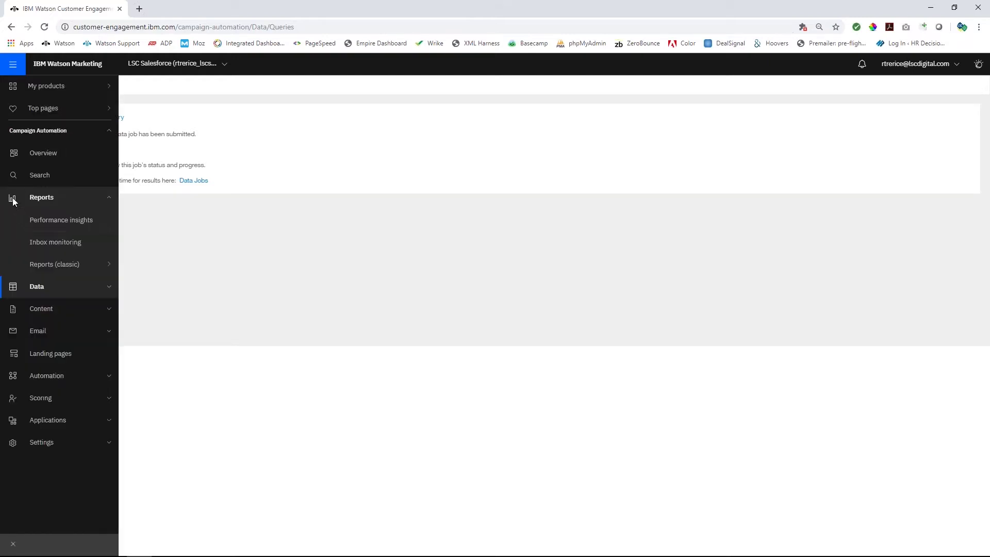
click(43, 224)
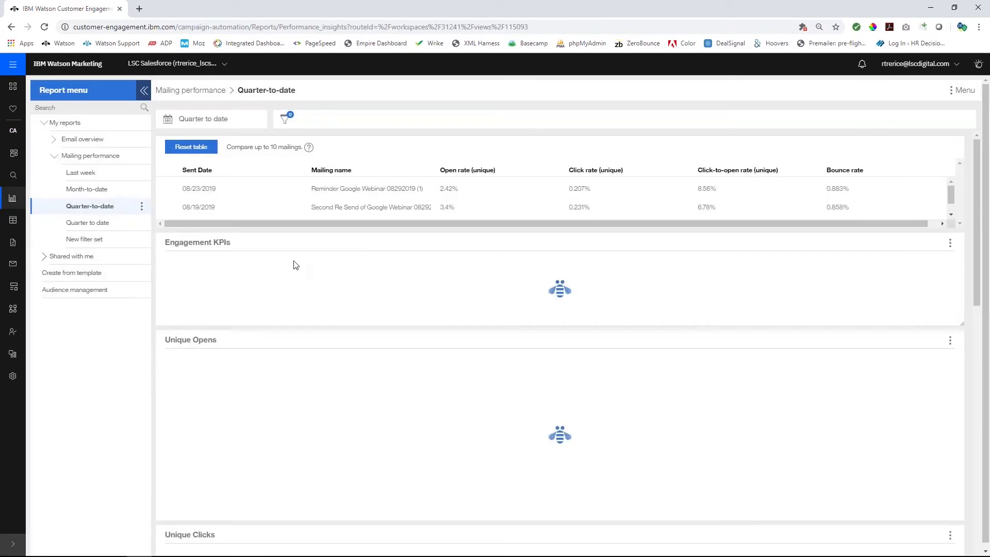
click(70, 293)
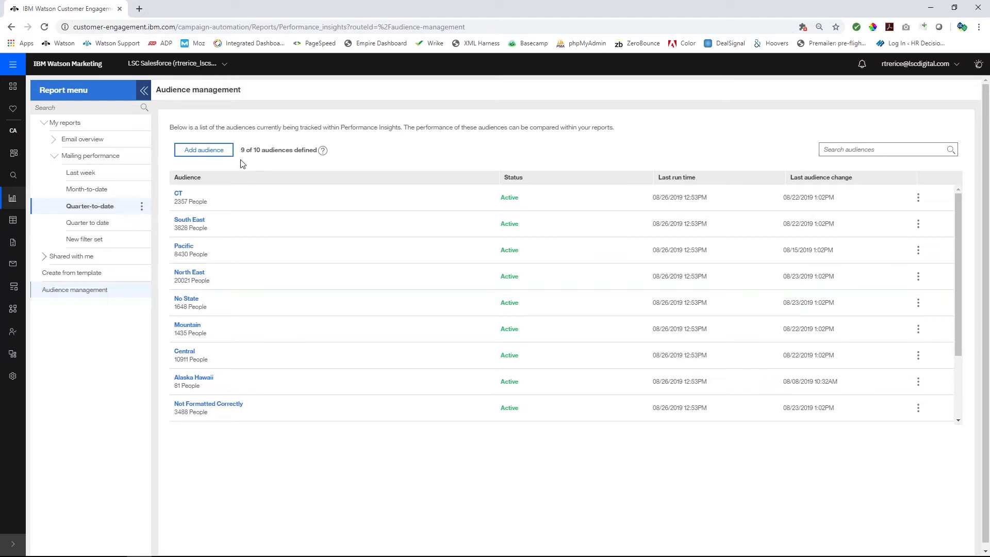
- Add a tracked audience named Audience from the Audience query source, save it, and check it in the audience list
click(199, 154)
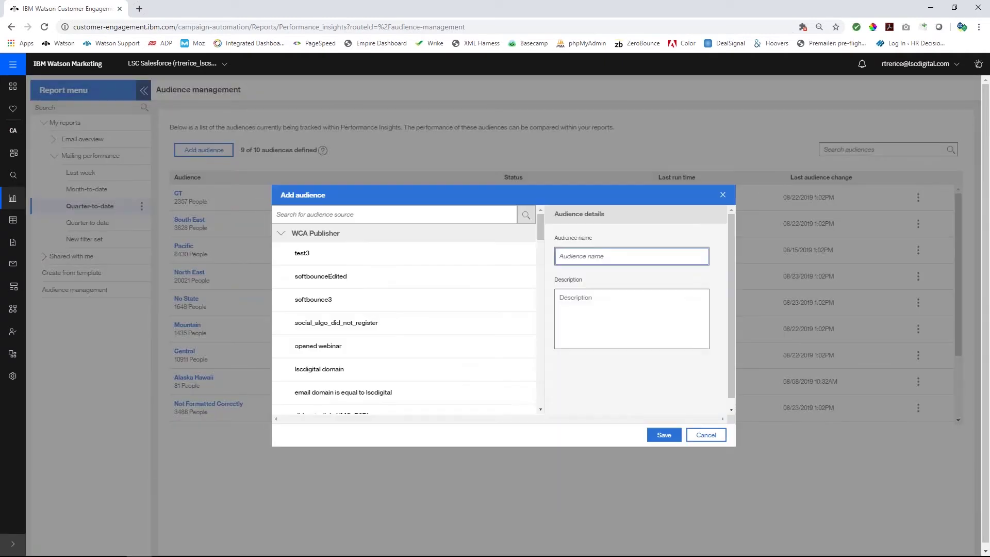
click(316, 215)
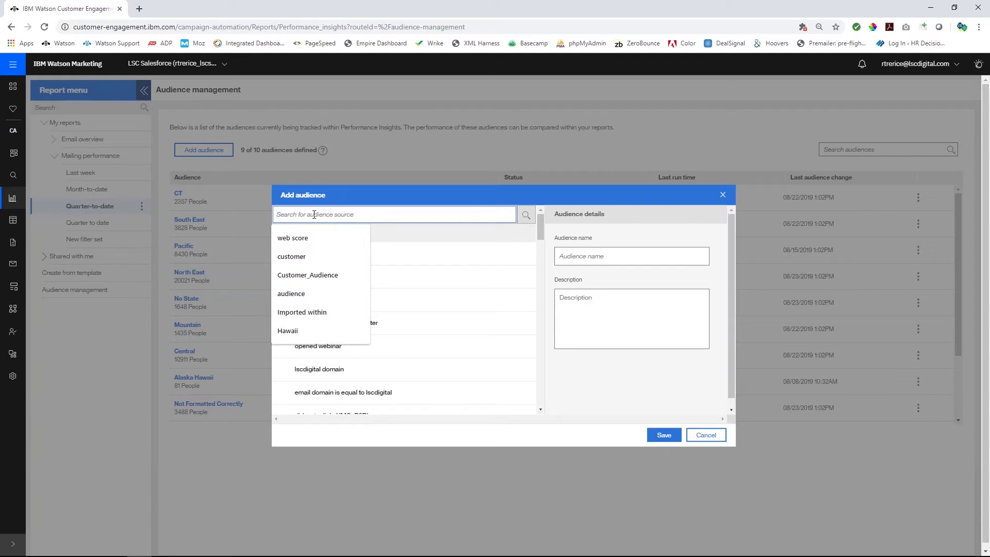
text(Audience)
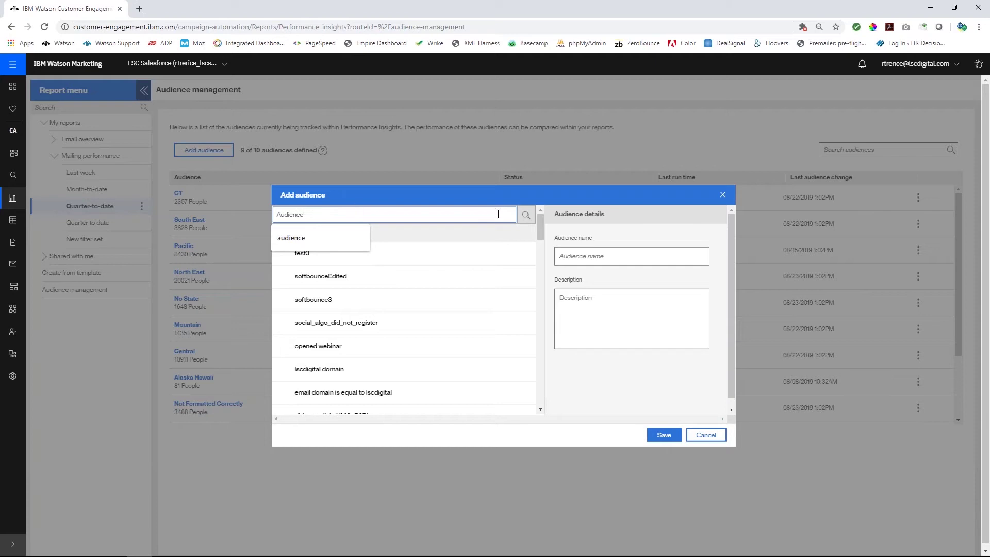
click(526, 215)
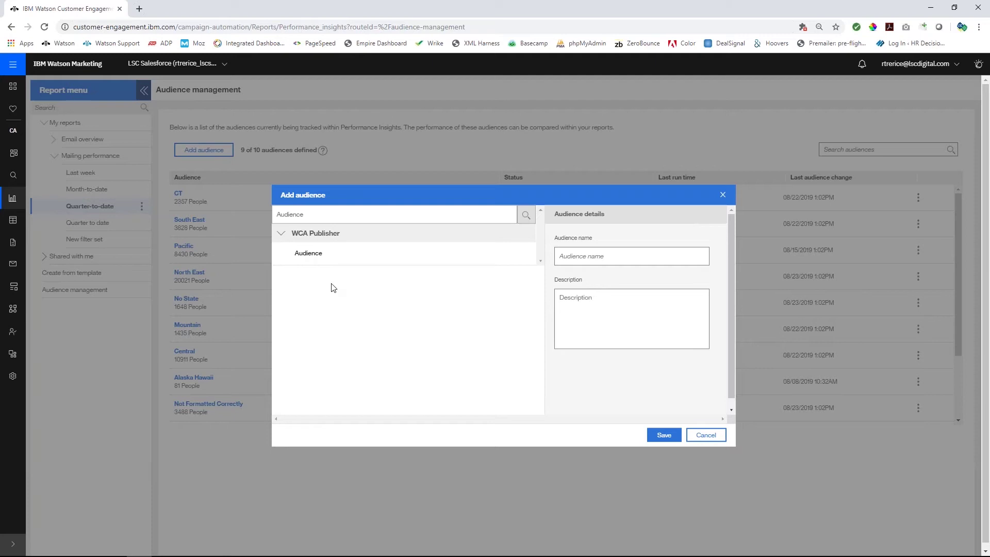
click(333, 260)
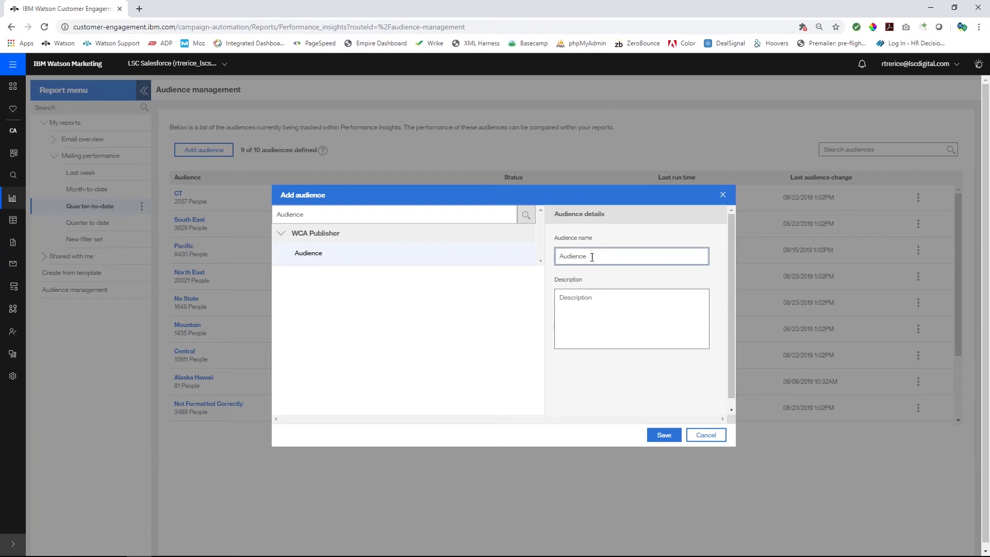
click(661, 436)
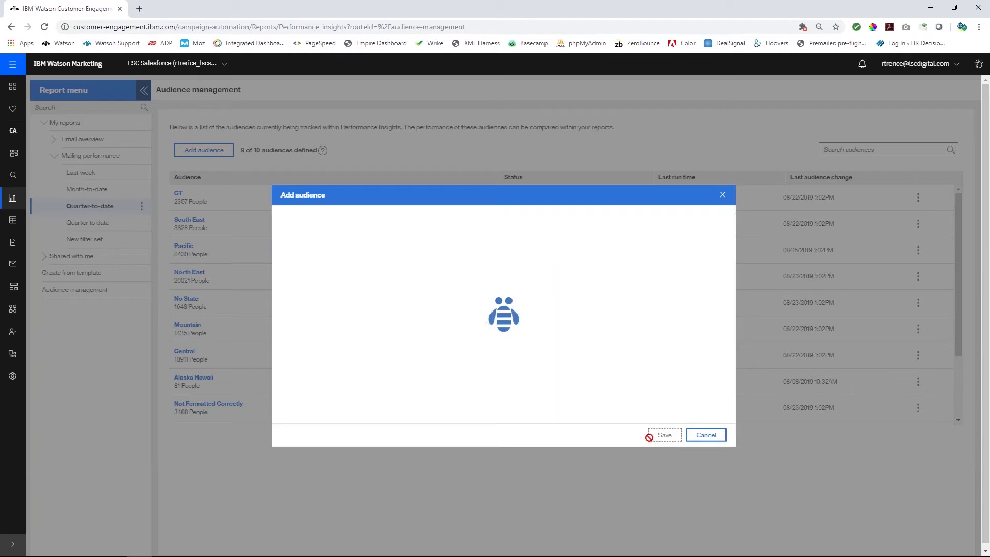
scroll(346, 277, down, 4)
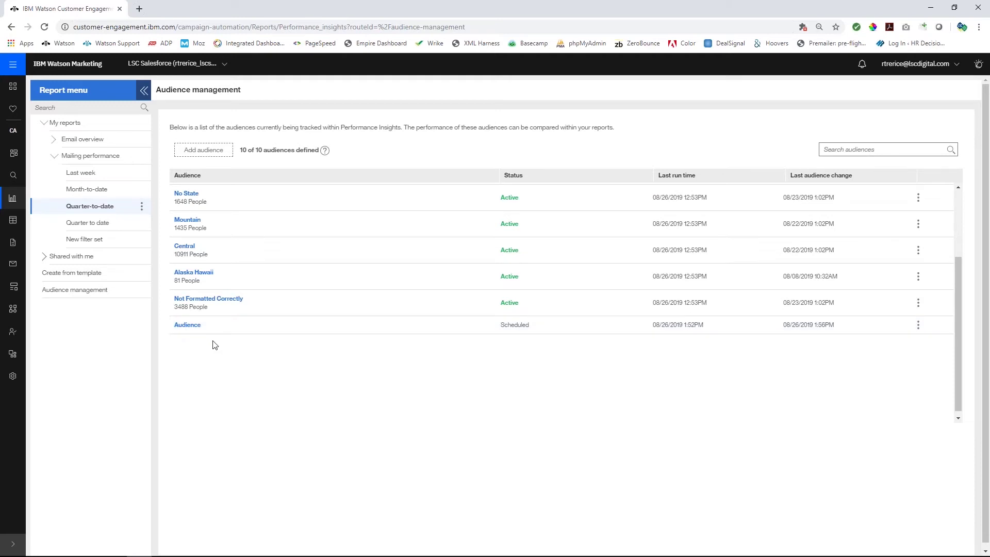
scroll(288, 345, up, 2)
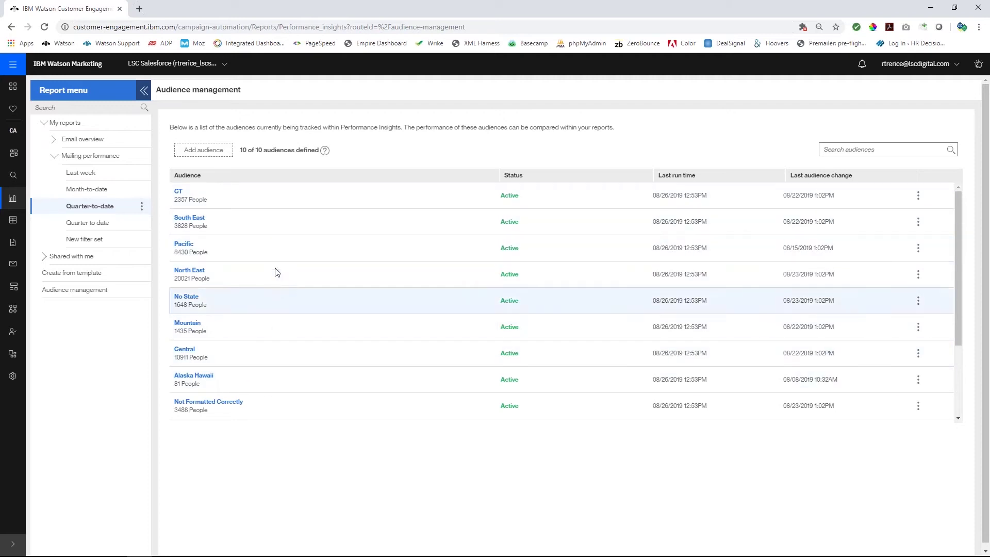
- In the Quarter-to-date mailing performance report, add the 08/26/2019 Past registrants only Google Webinar mailing to the comparison and rerun it
click(78, 208)
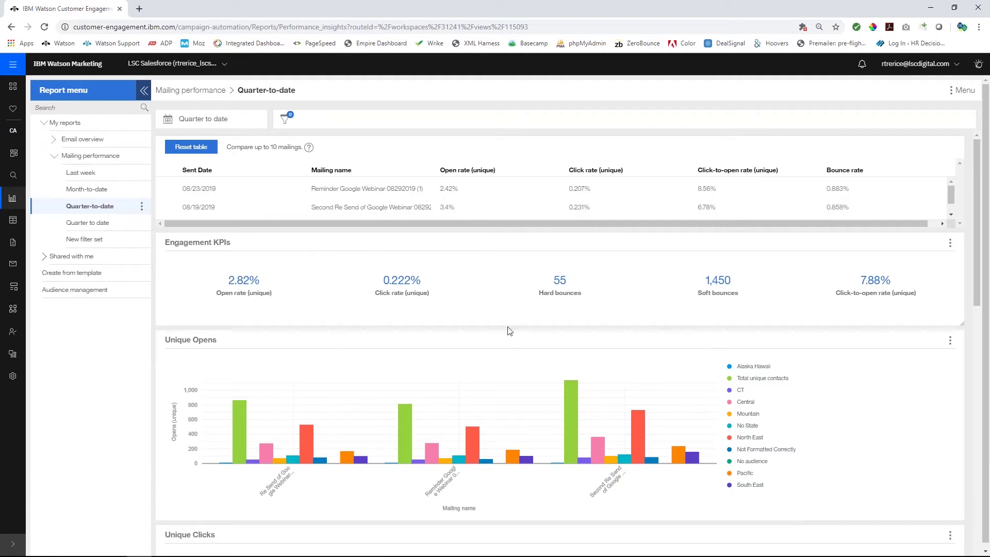
click(195, 147)
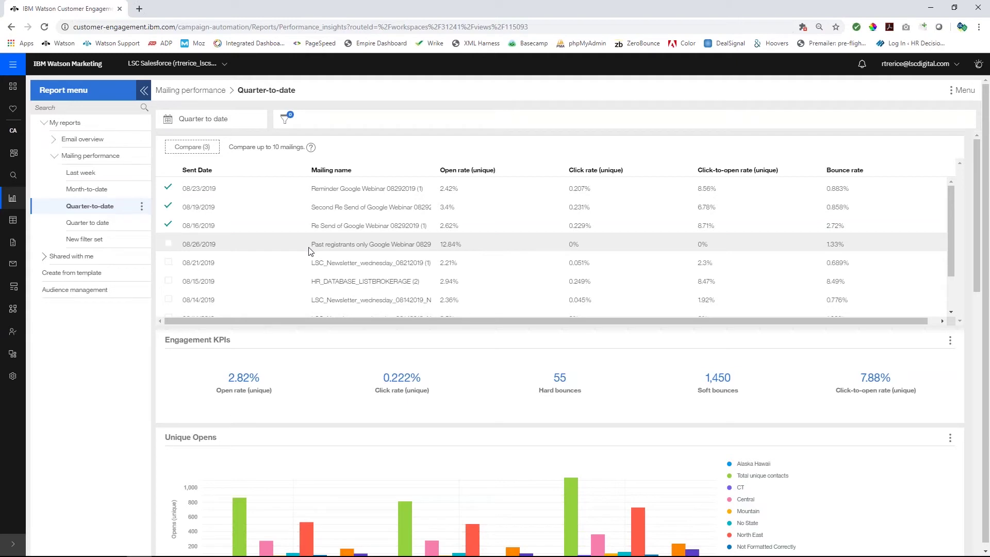
click(188, 249)
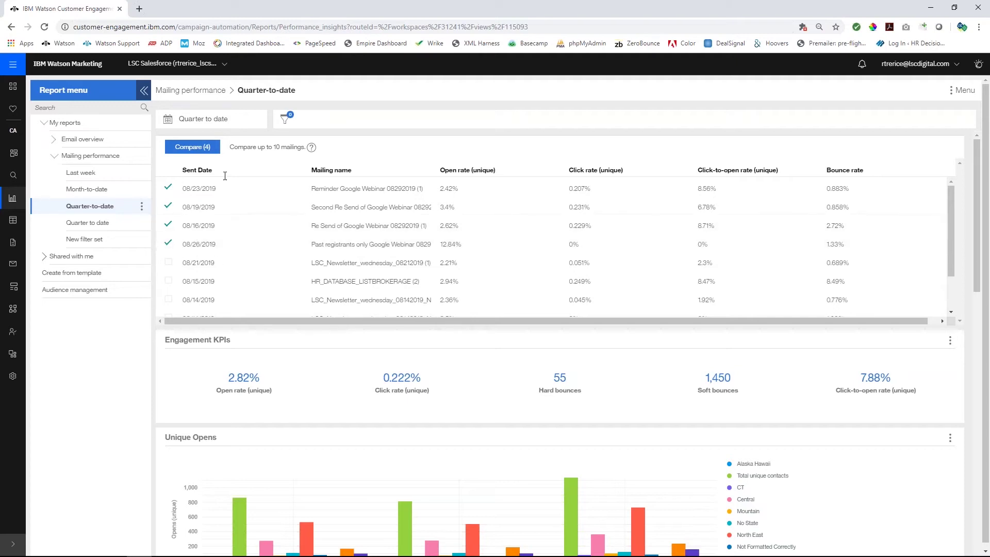
click(195, 147)
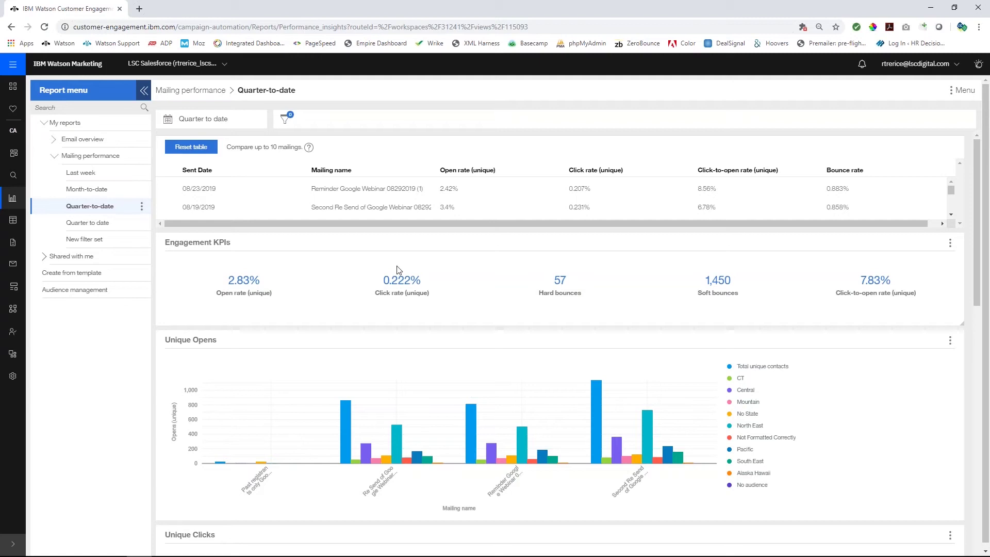
- Edit the Engagement KPIs widget and add the Delivered metric to its selected email metrics
click(950, 243)
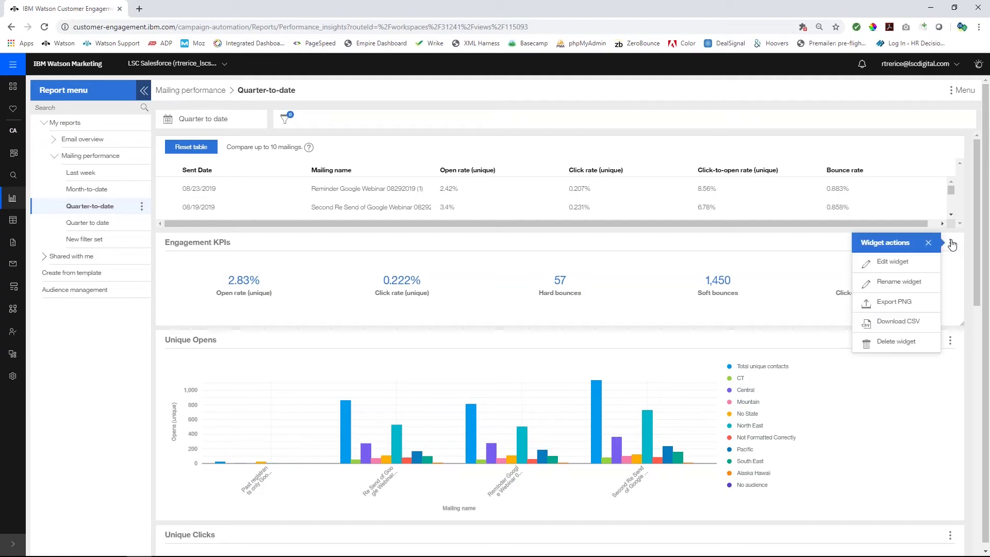
click(895, 264)
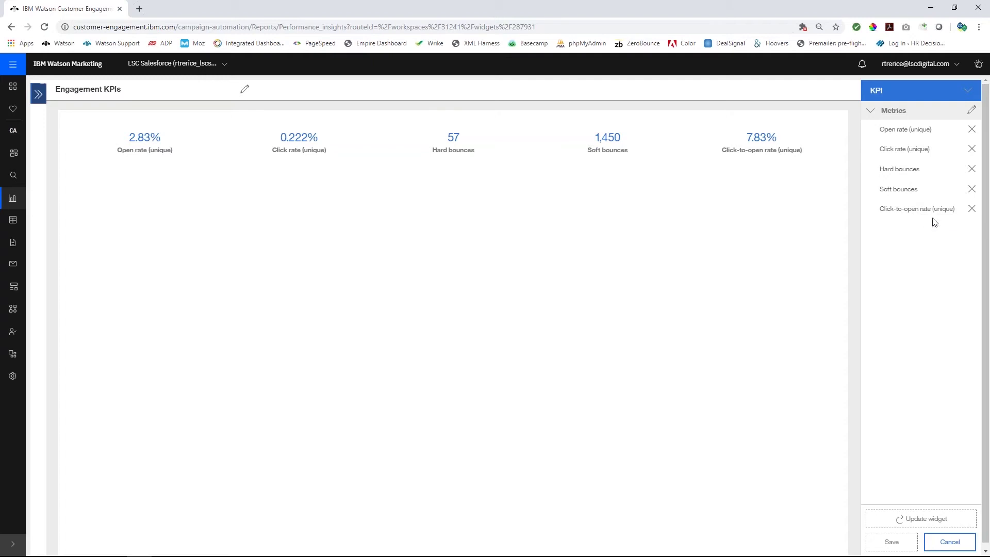
click(917, 158)
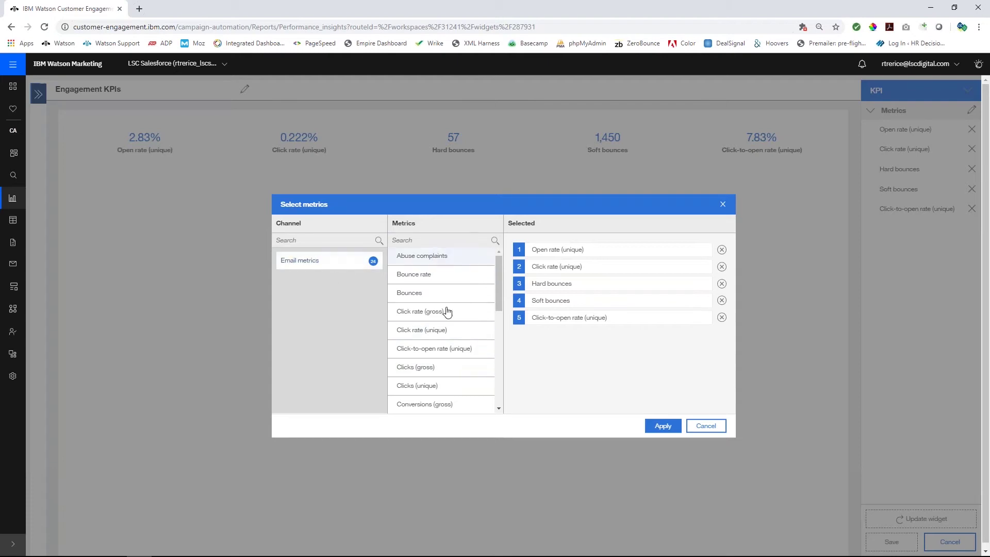
drag(499, 280, 493, 375)
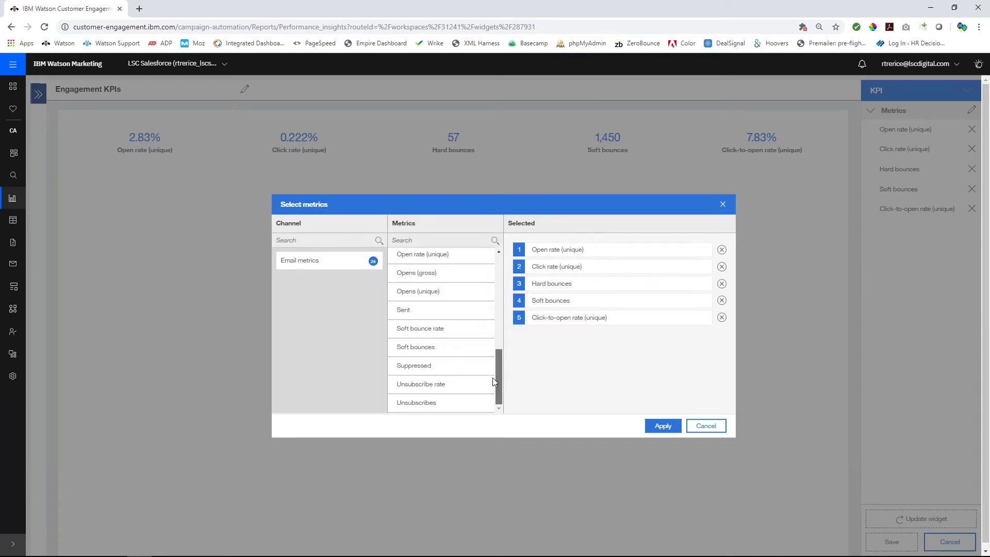
drag(493, 377, 499, 296)
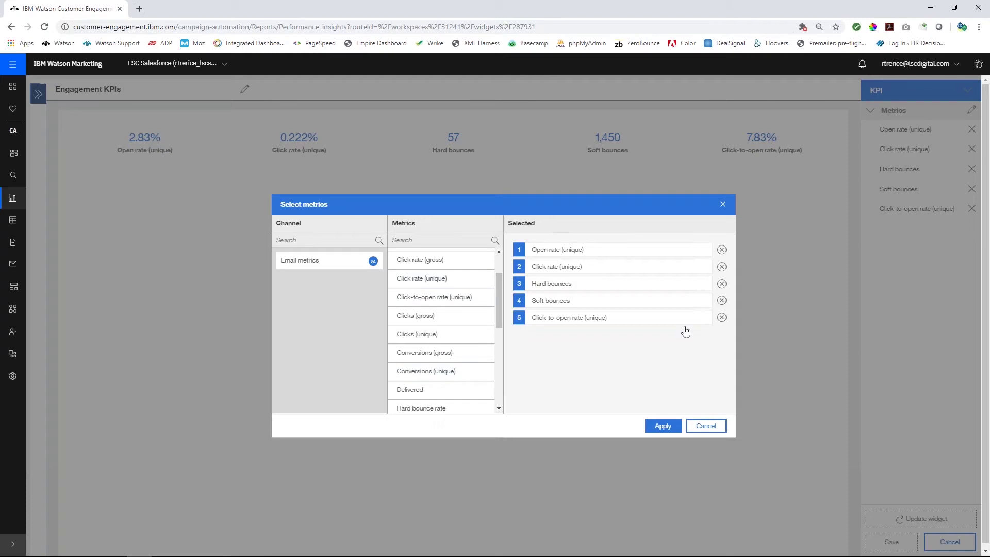
click(413, 394)
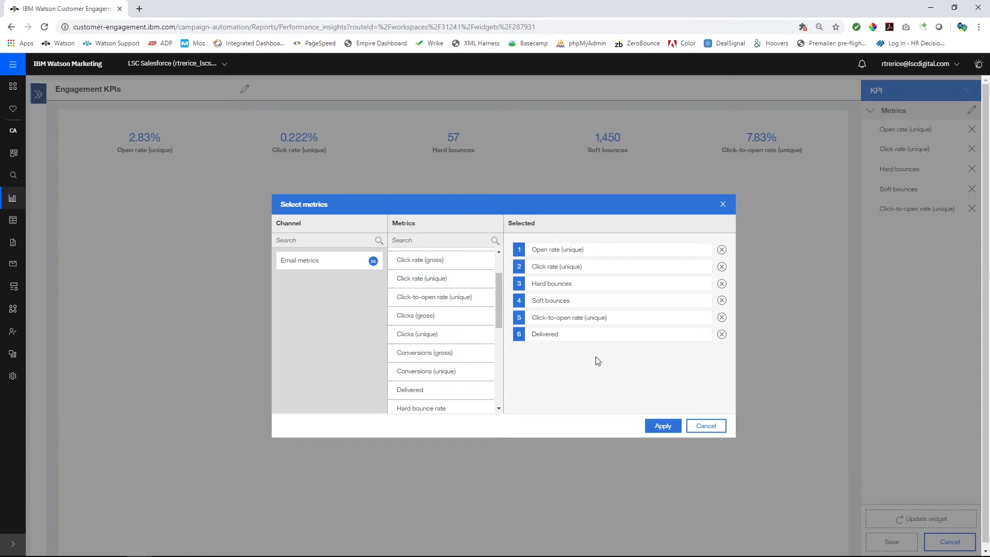
click(664, 426)
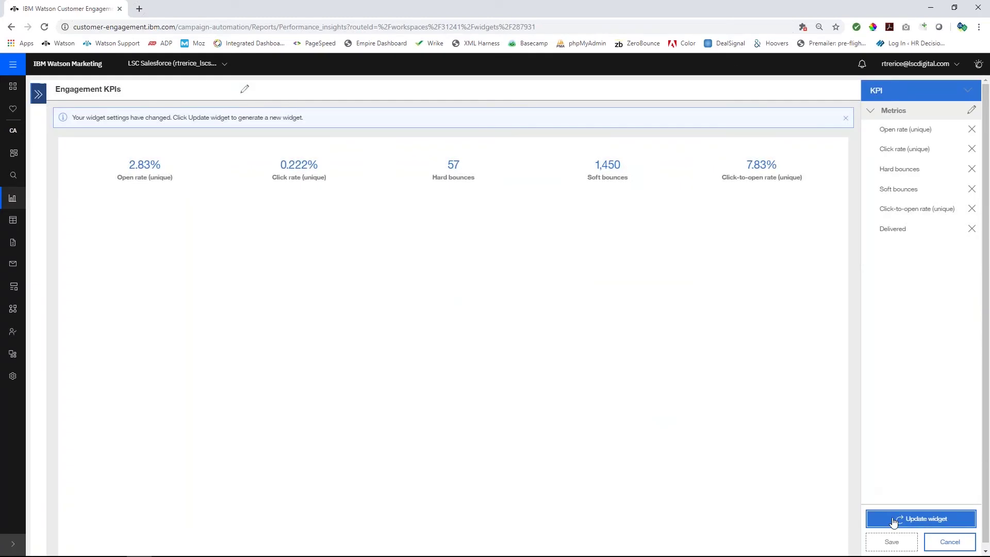
- Update the Engagement KPIs widget and save it back to the report
click(891, 519)
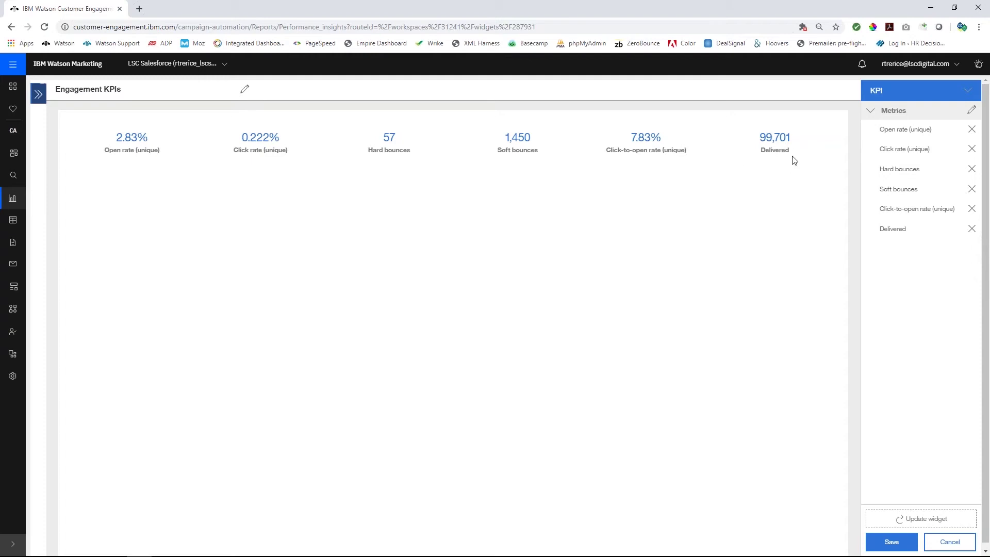
click(891, 542)
click(517, 364)
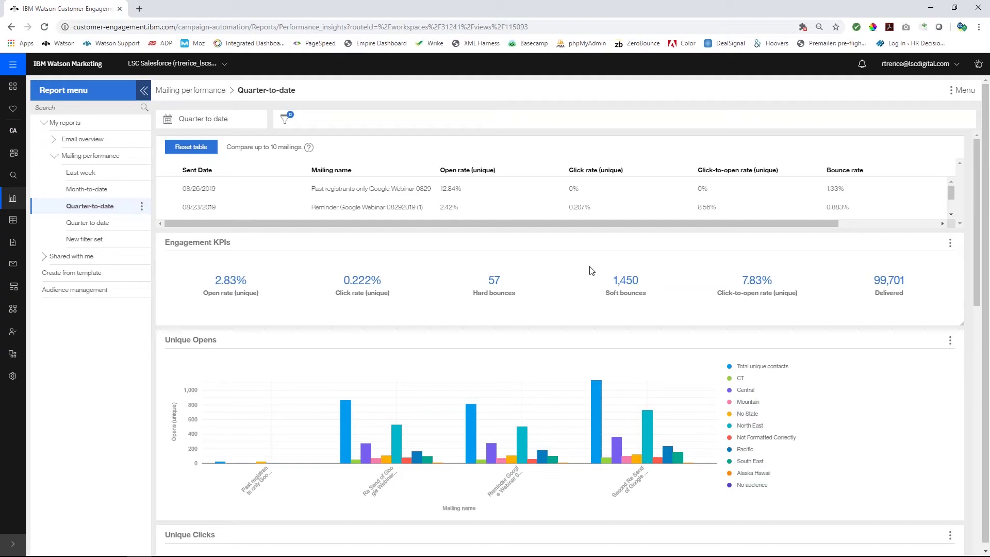
- Preview the Chart, KPI, Top links, Table and Text area widgets that can be added to the report, without adding one
click(956, 91)
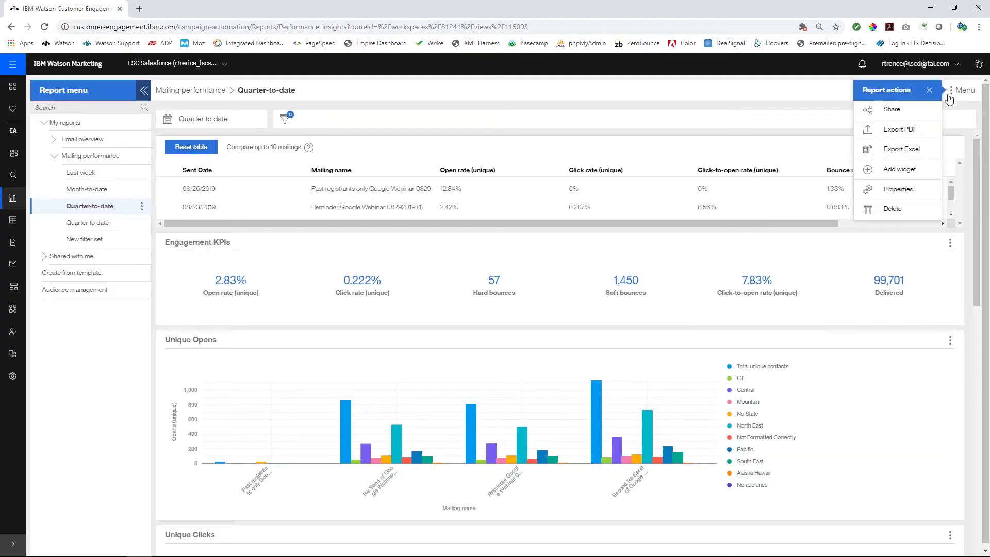
click(889, 173)
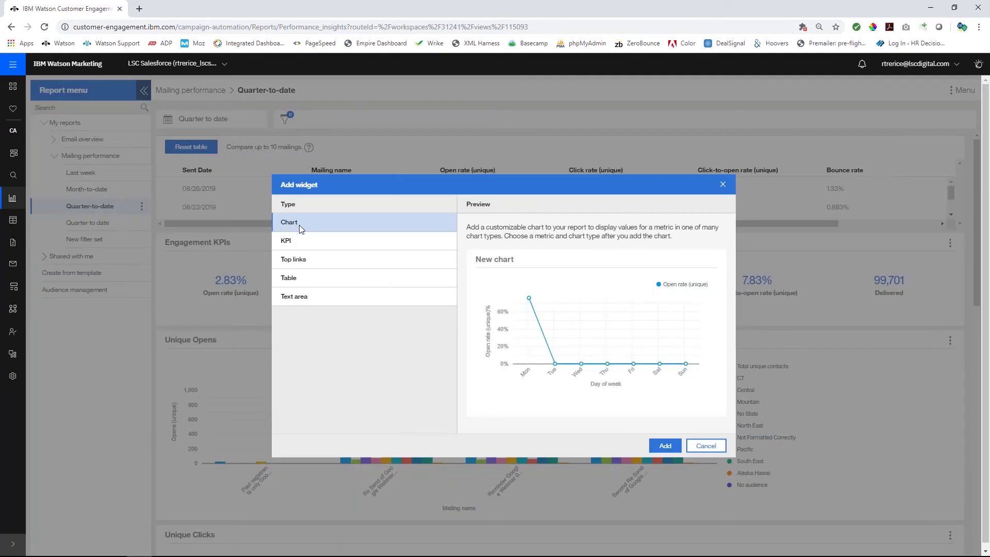
click(304, 242)
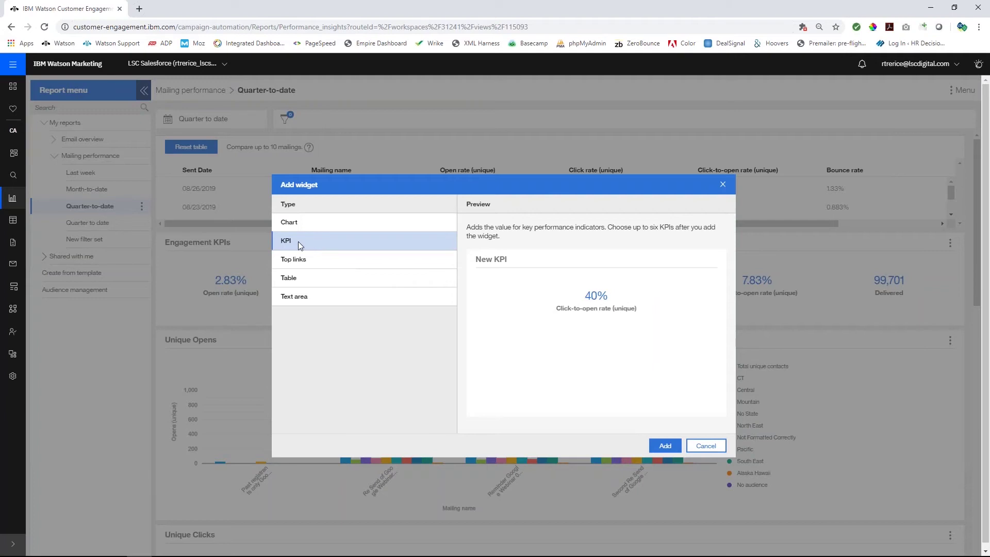
click(311, 261)
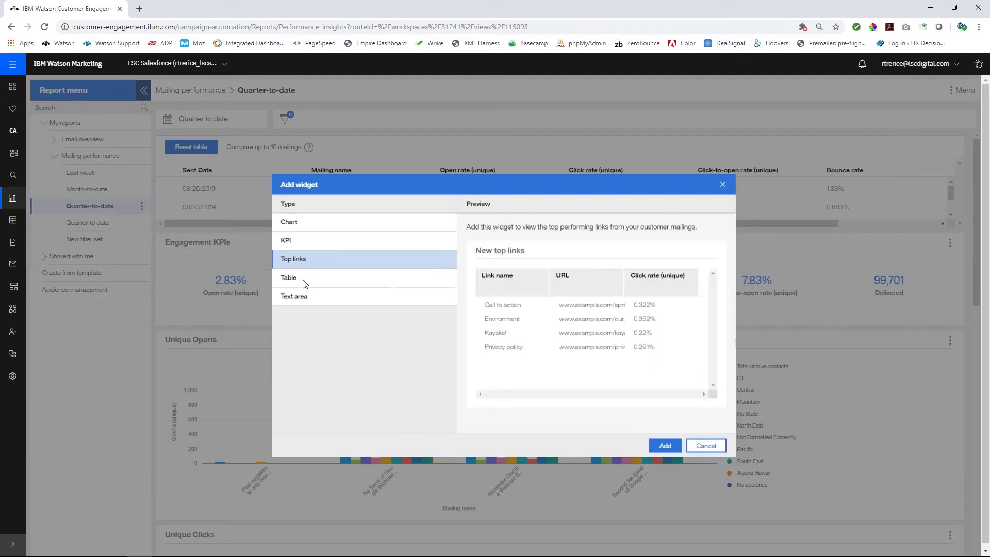
click(305, 283)
click(311, 297)
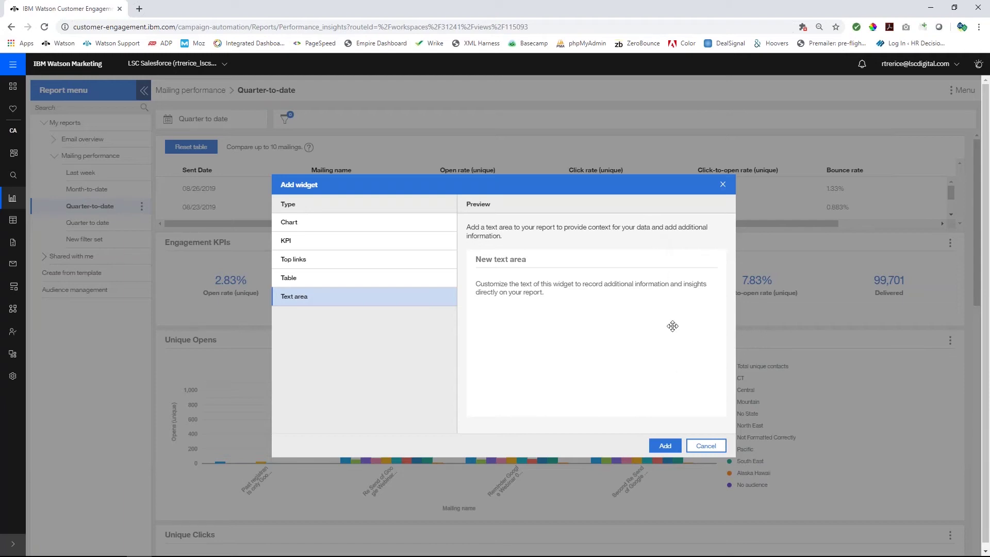
click(701, 446)
click(701, 446)
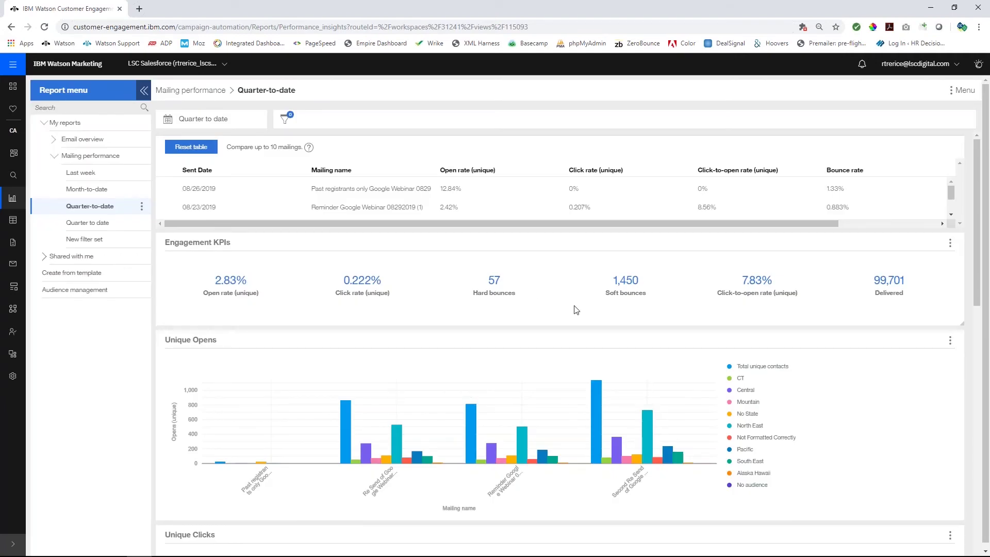
- Hide the Total unique contacts and No audience series in the Unique Opens chart
scroll(576, 310, down, 1)
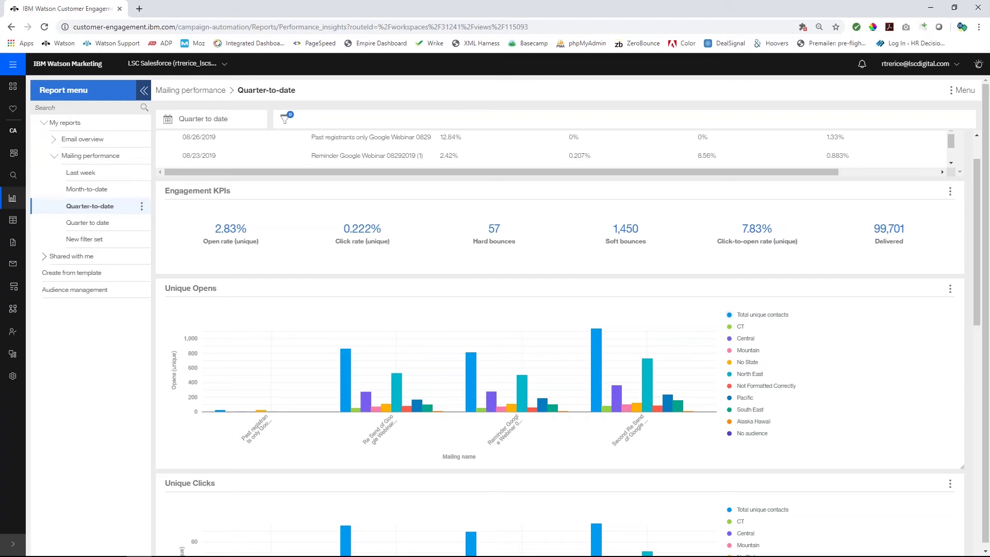
click(730, 315)
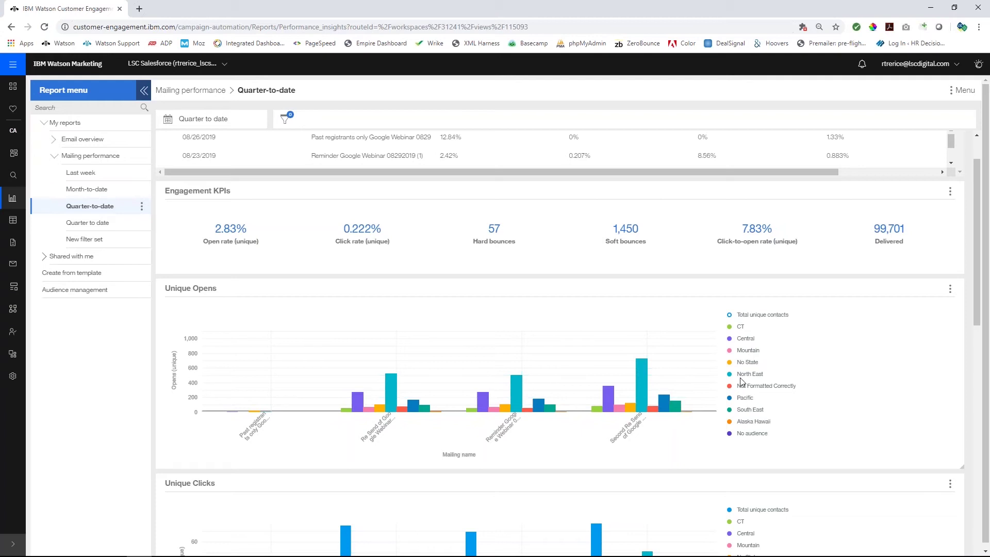
drag(738, 433, 771, 436)
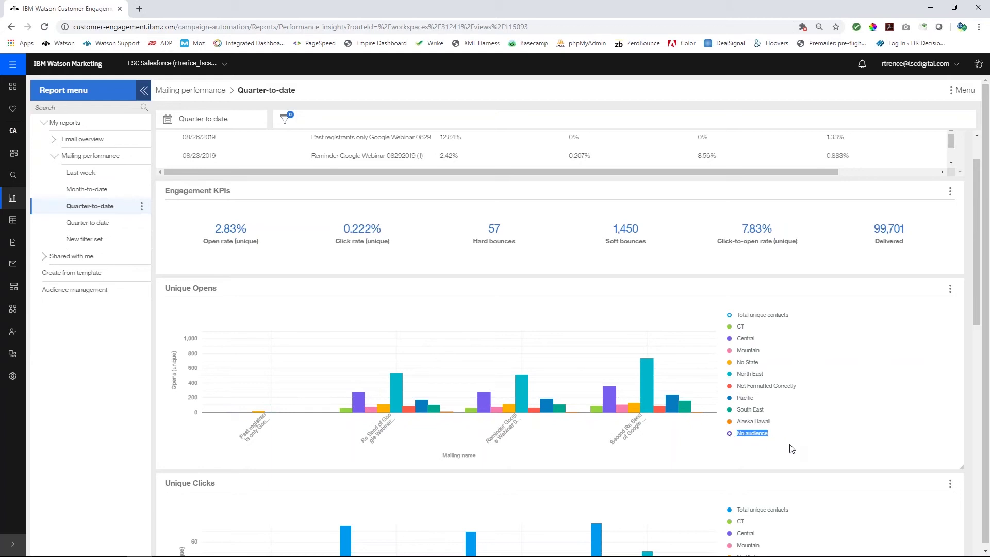
click(827, 431)
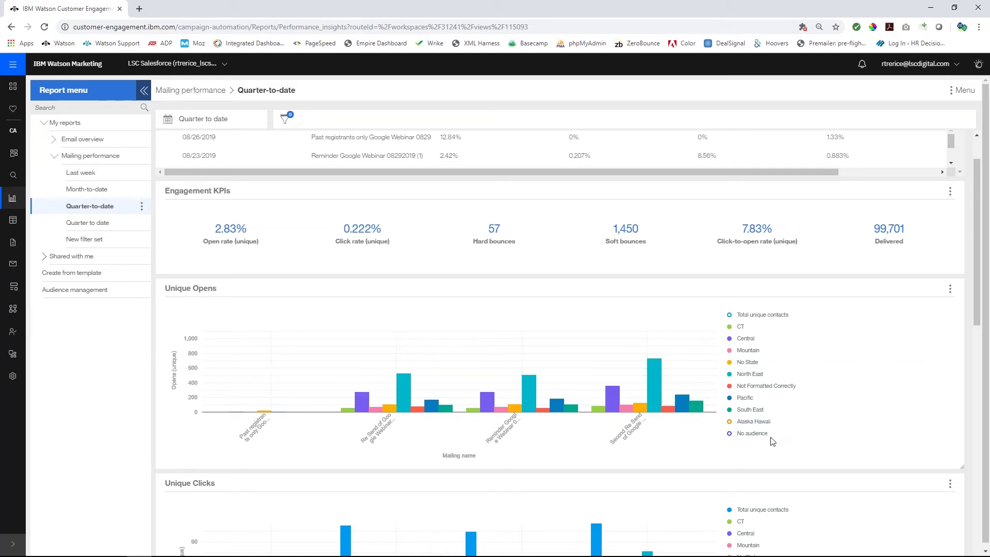
click(744, 421)
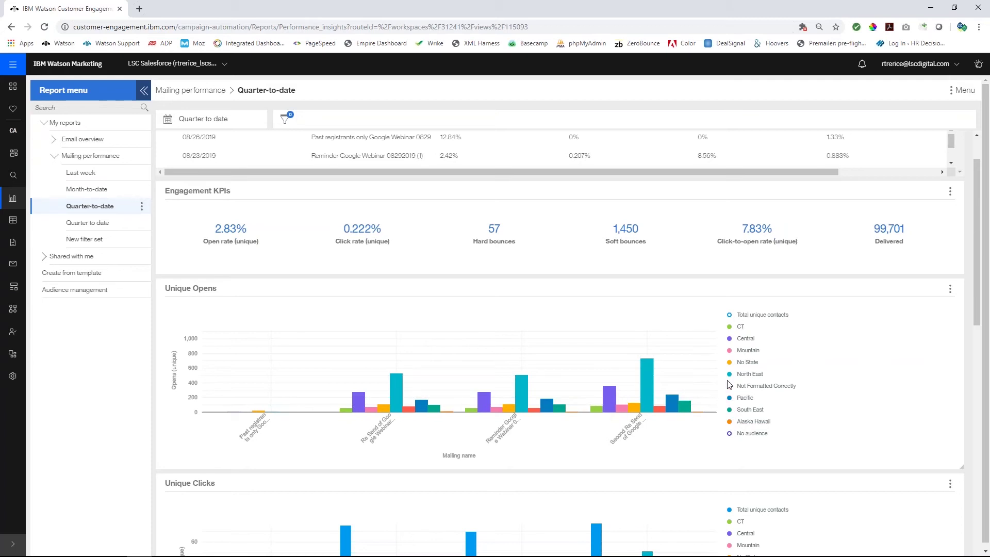
click(729, 316)
click(730, 316)
- Check the unique opens for the North East audience in the Reminder mailing and the CT audience in the Second Re Send mailing
click(522, 395)
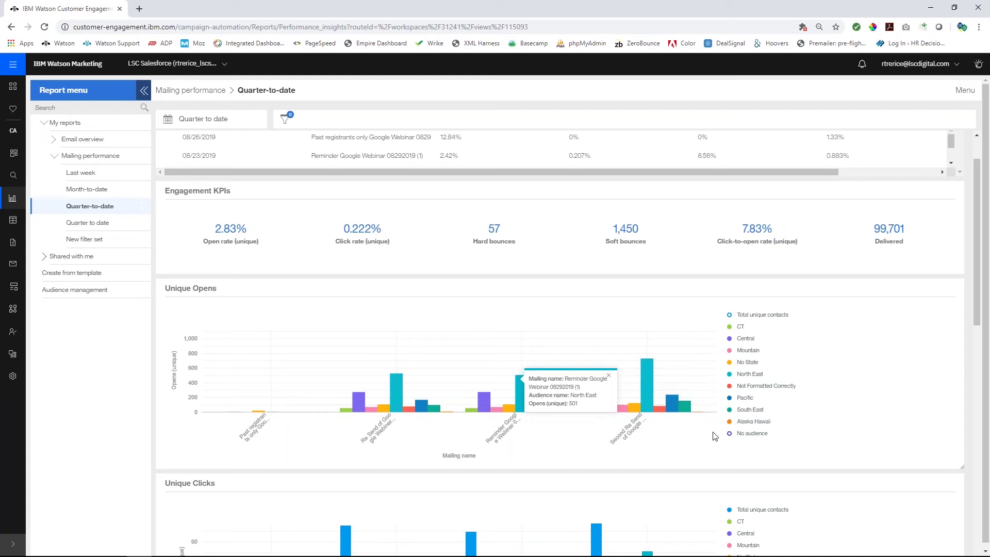
click(610, 380)
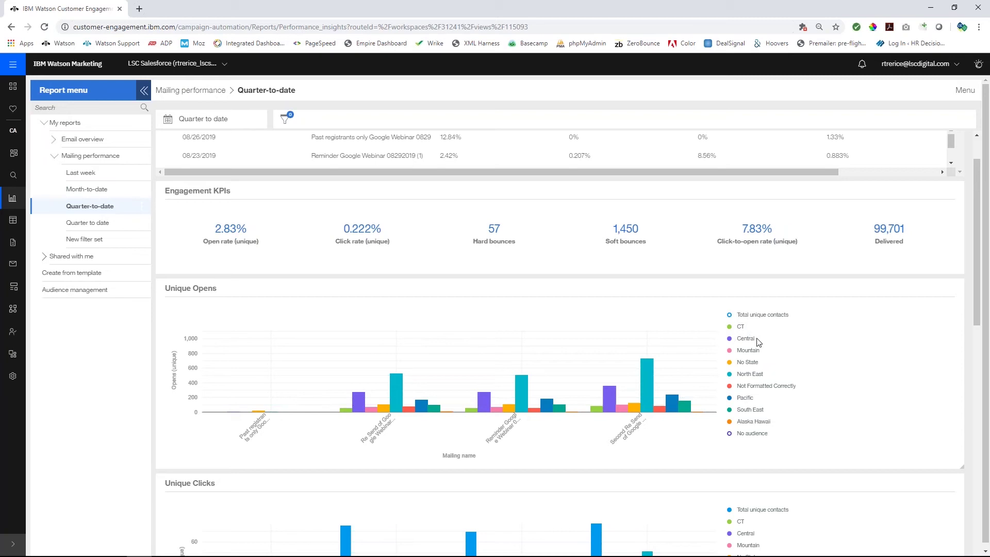
click(598, 414)
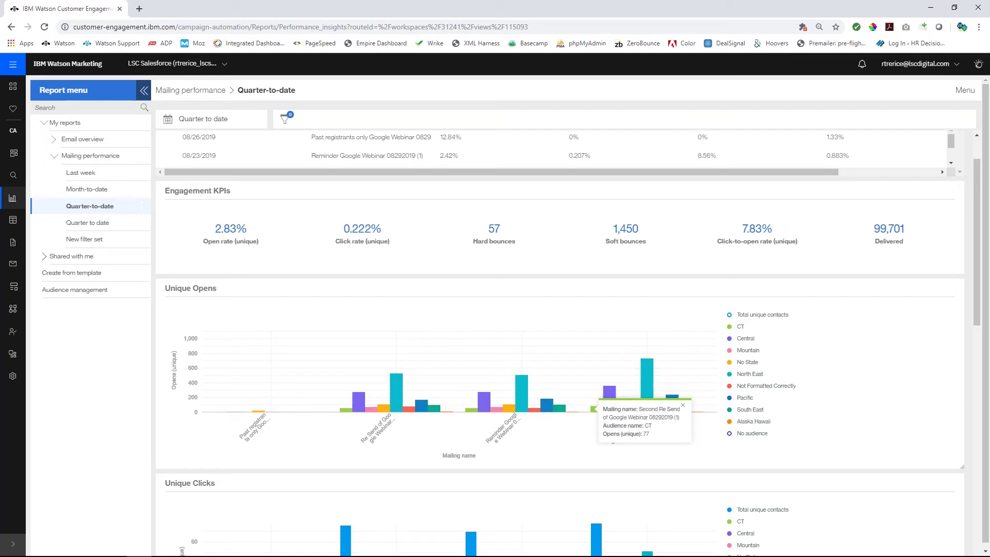
click(684, 408)
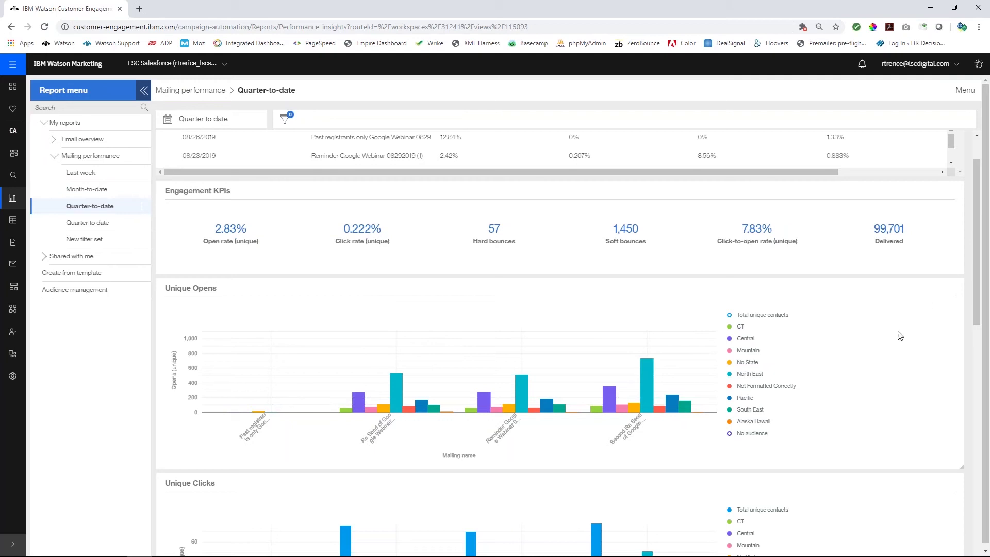
- Edit the Unique Opens widget, replace its primary dimension with Day of week, and update the widget
click(954, 291)
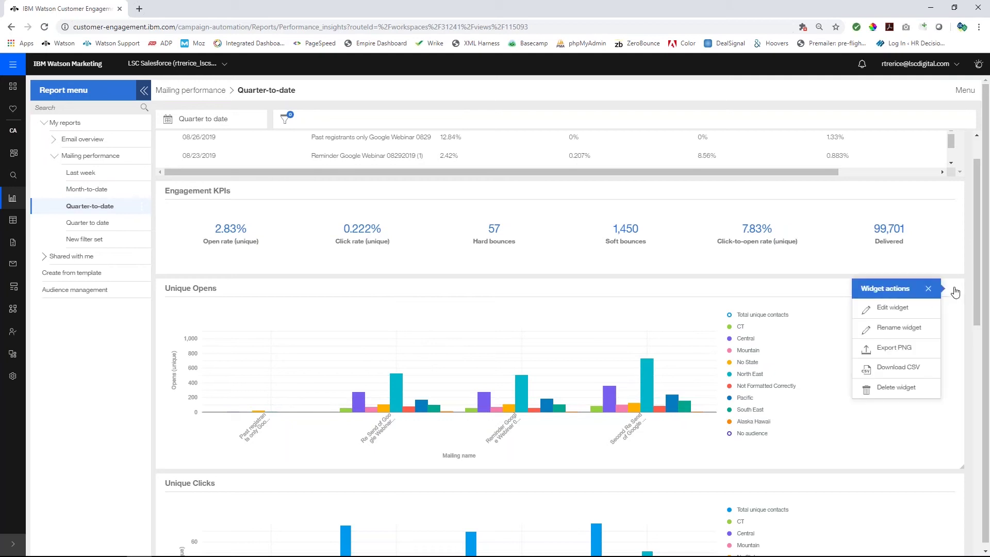
click(899, 310)
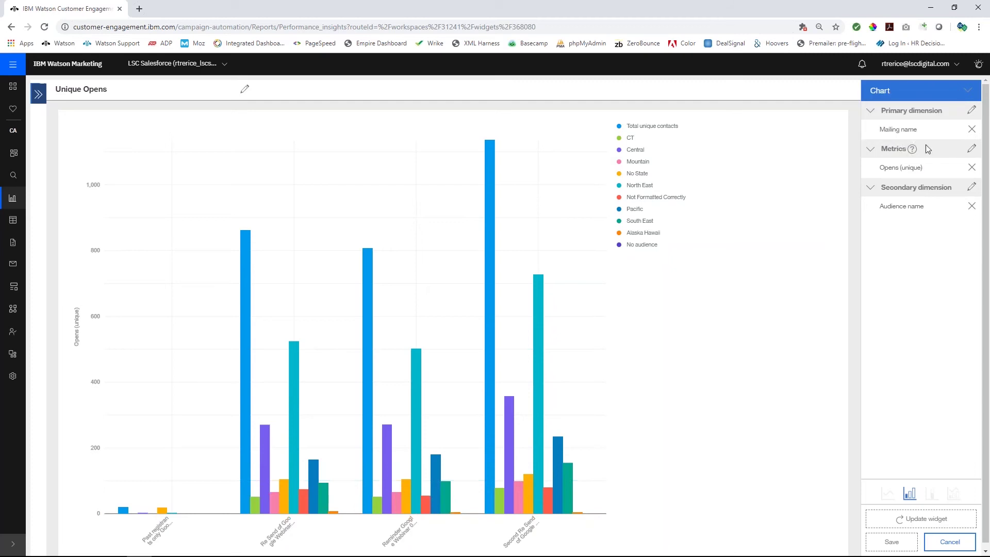
click(971, 111)
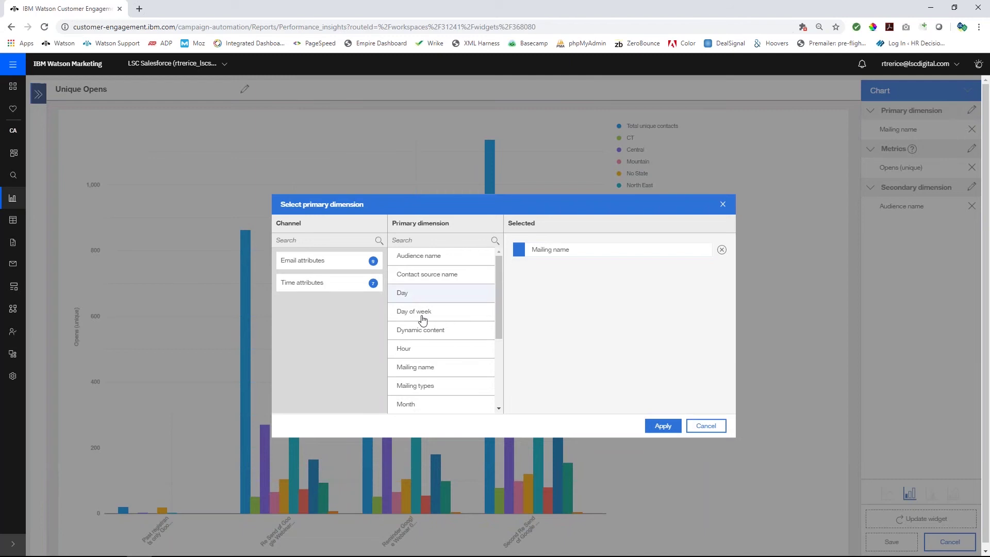
click(470, 313)
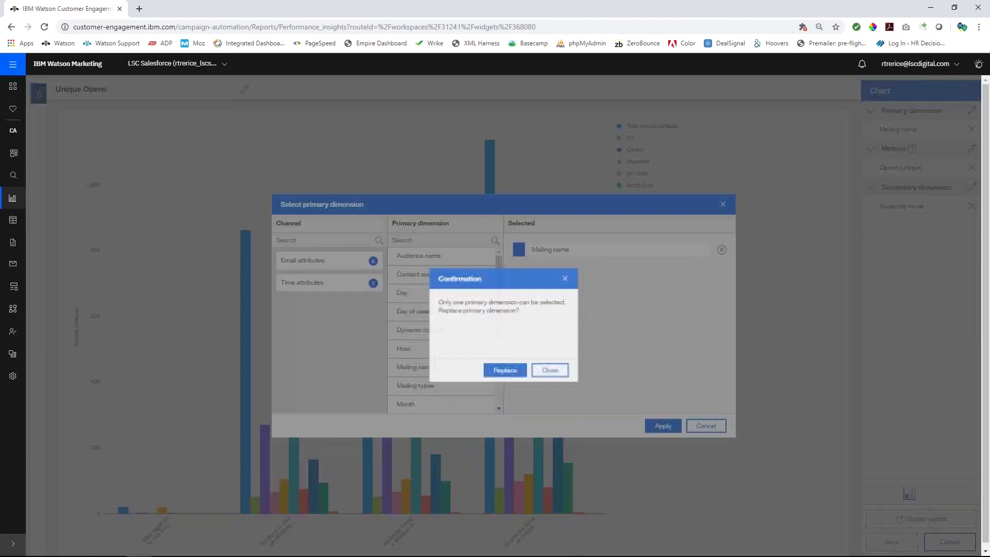
click(505, 361)
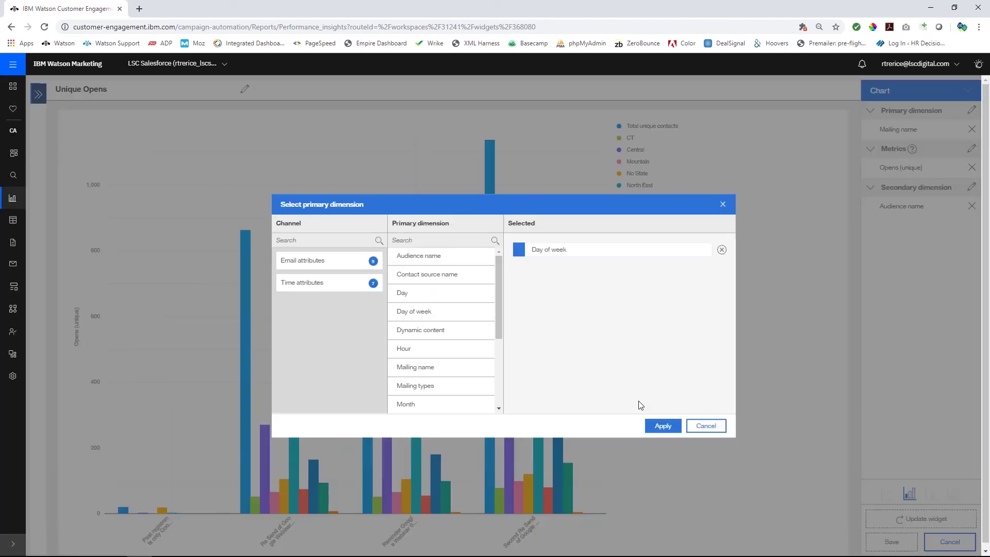
click(664, 426)
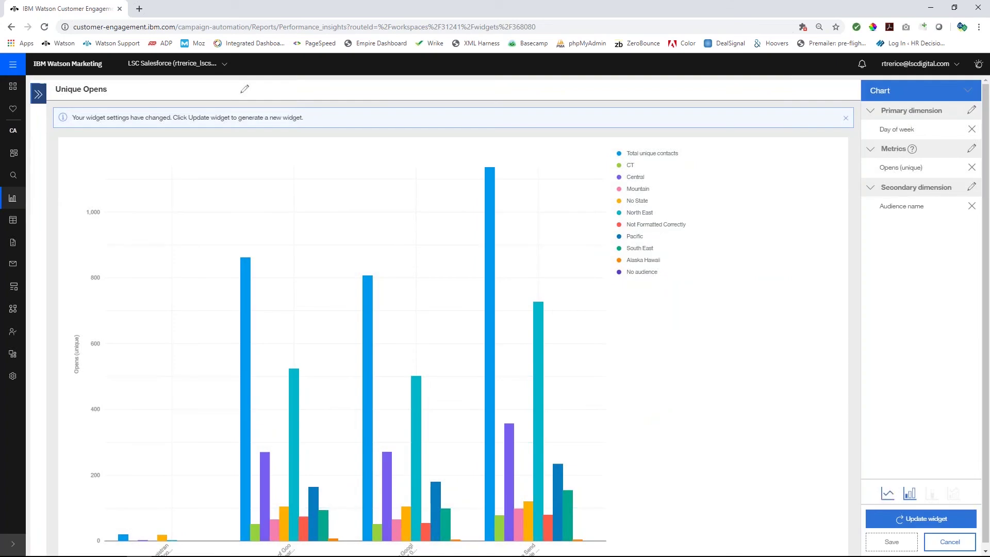
click(902, 519)
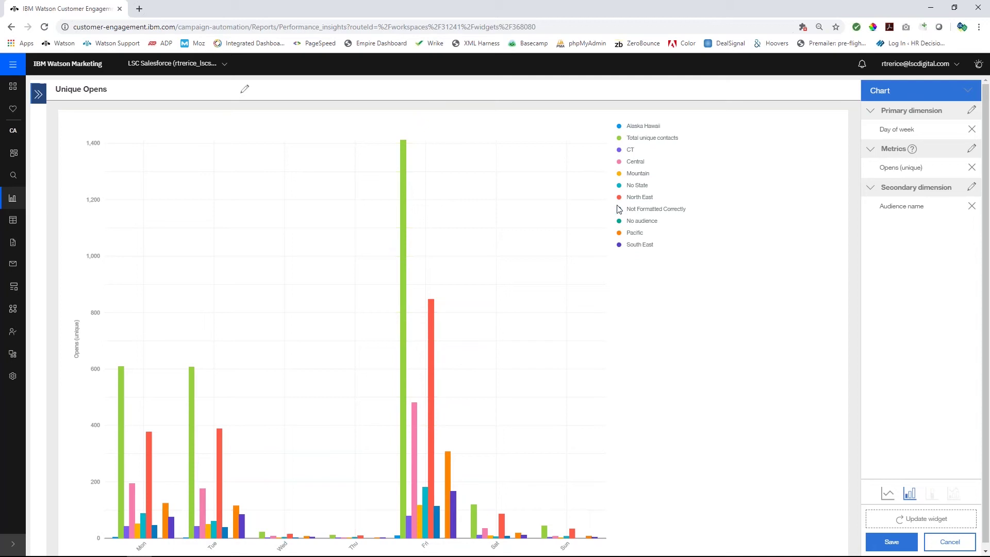
- Hide the Total unique contacts series, switch the Unique Opens widget to a line chart, and update it
click(619, 140)
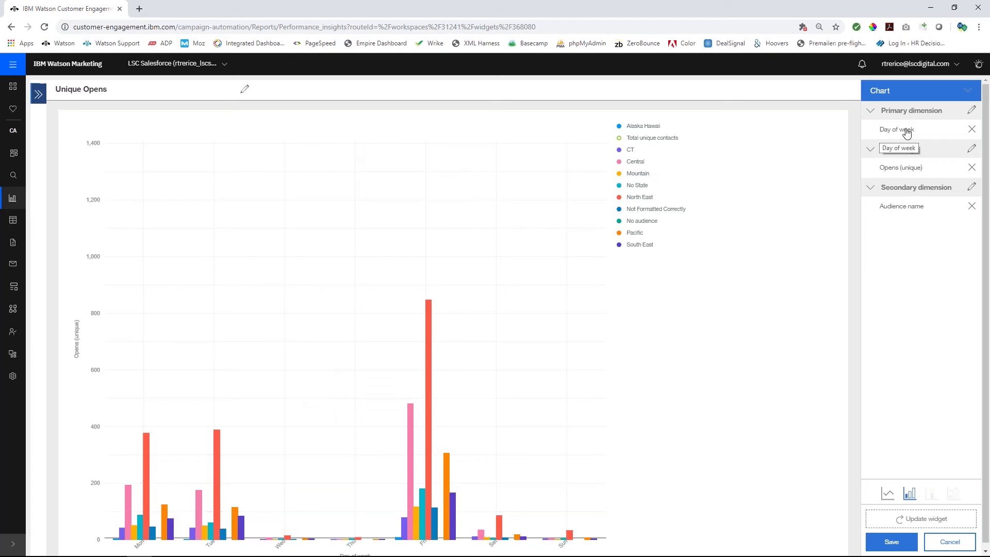
click(887, 494)
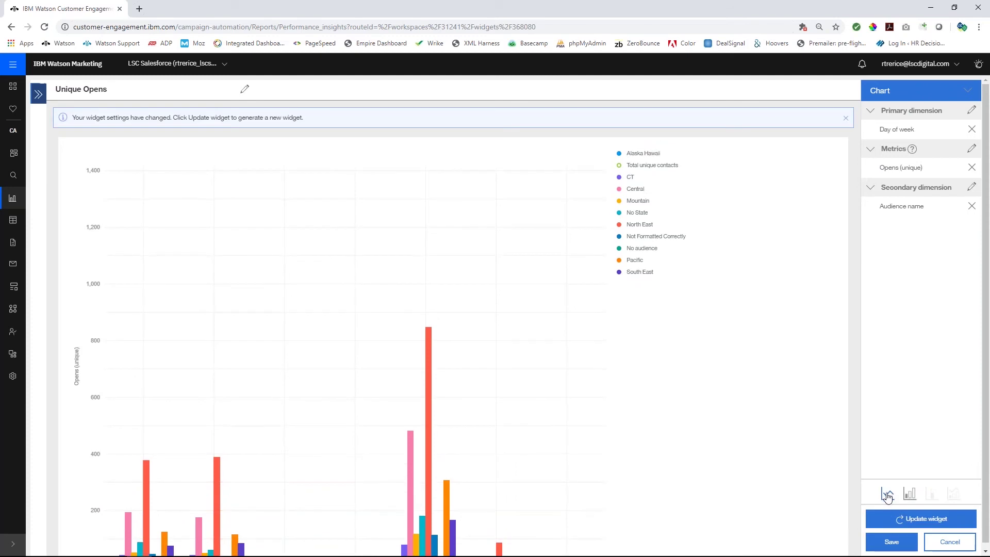
click(897, 519)
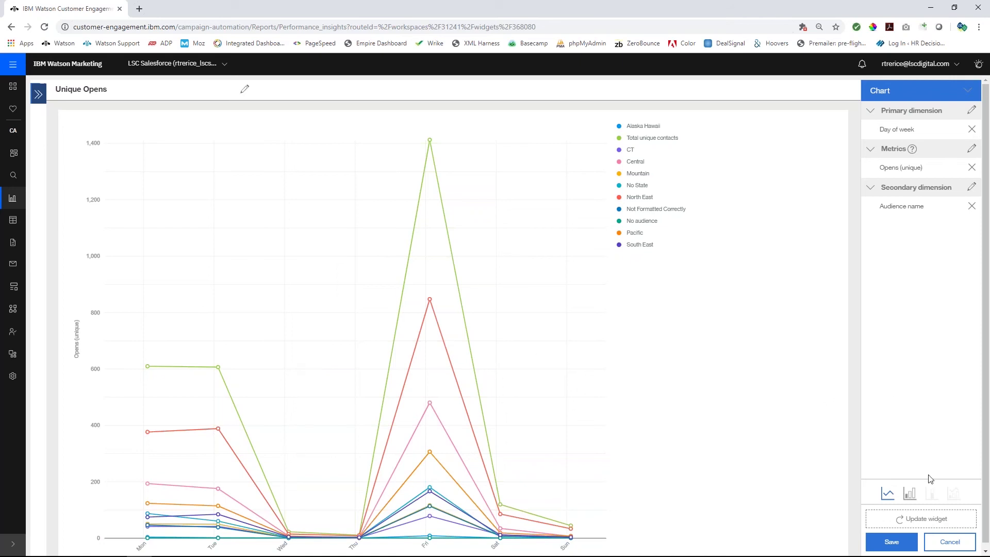
- Exit the Unique Opens widget editor without saving the configuration changes
click(947, 543)
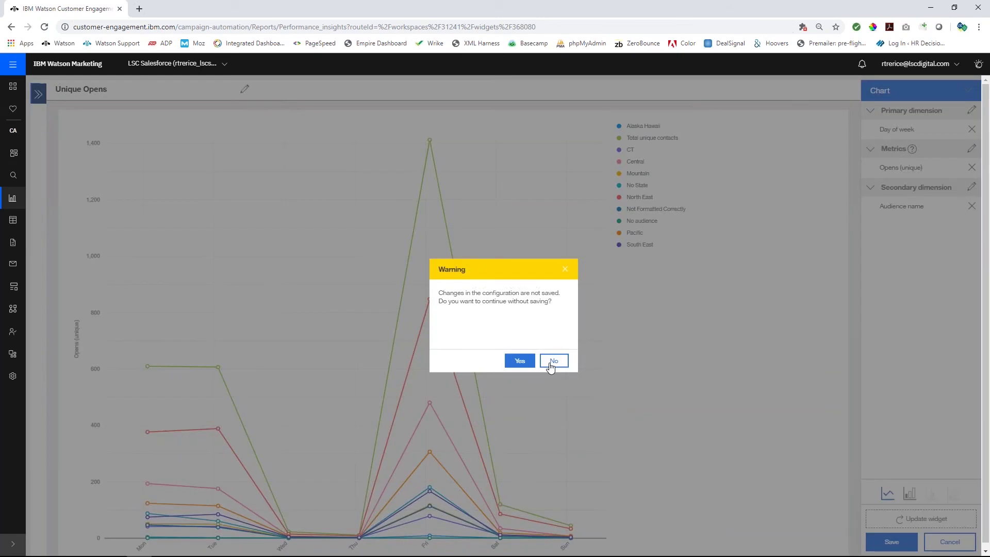
click(521, 361)
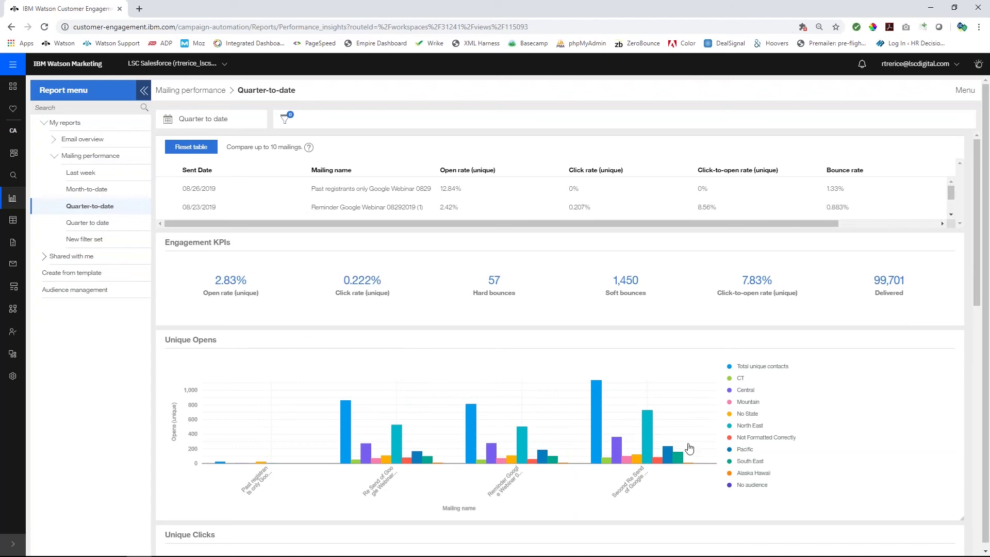
- Delete the Key performance indicator widget located below the Unique Clicks chart in the Quarter-to-date report
drag(976, 236, 951, 322)
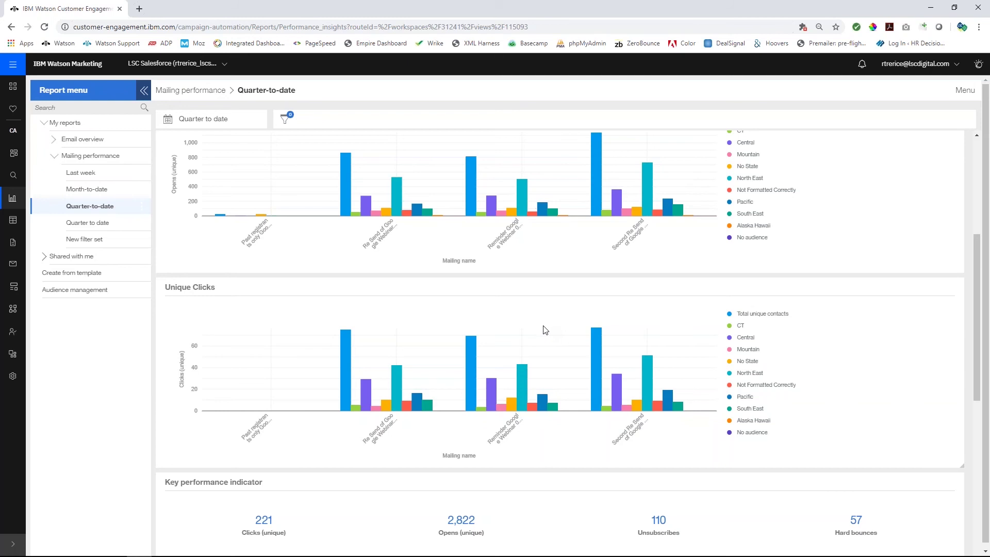
scroll(546, 329, down, 2)
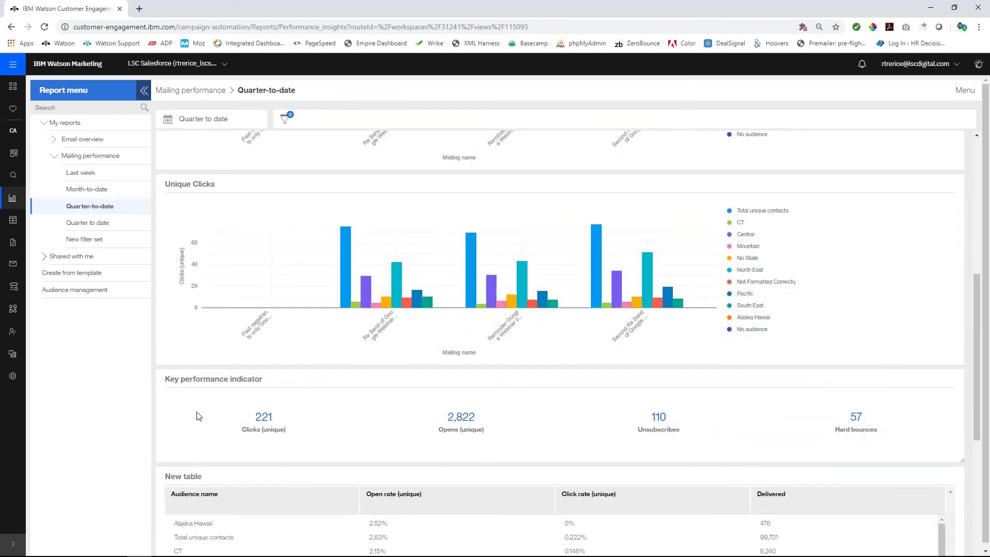
click(951, 383)
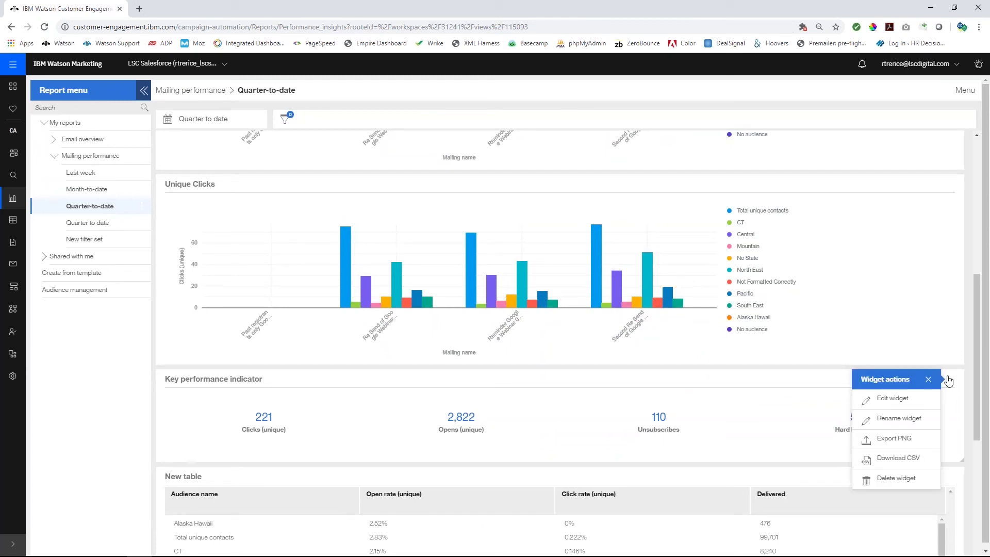
click(880, 478)
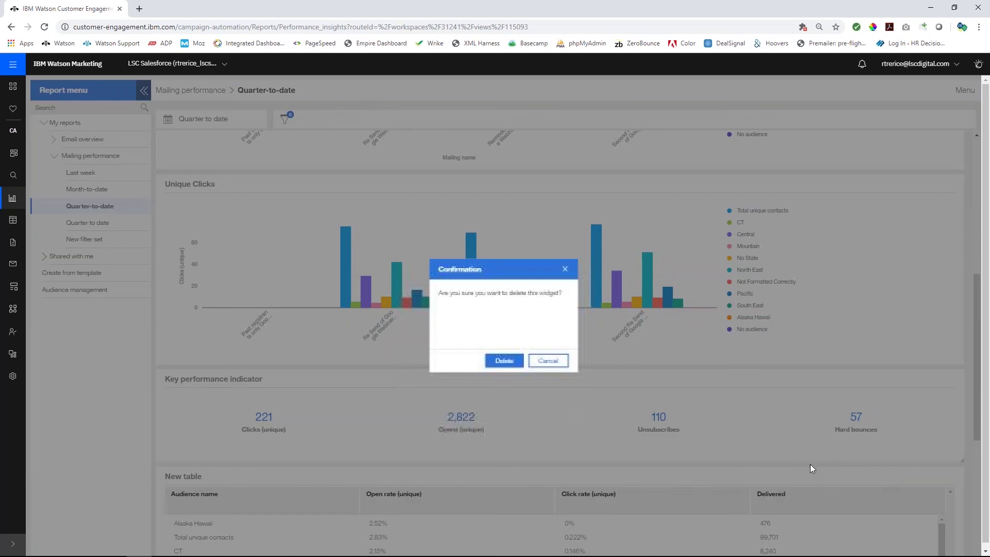
click(510, 366)
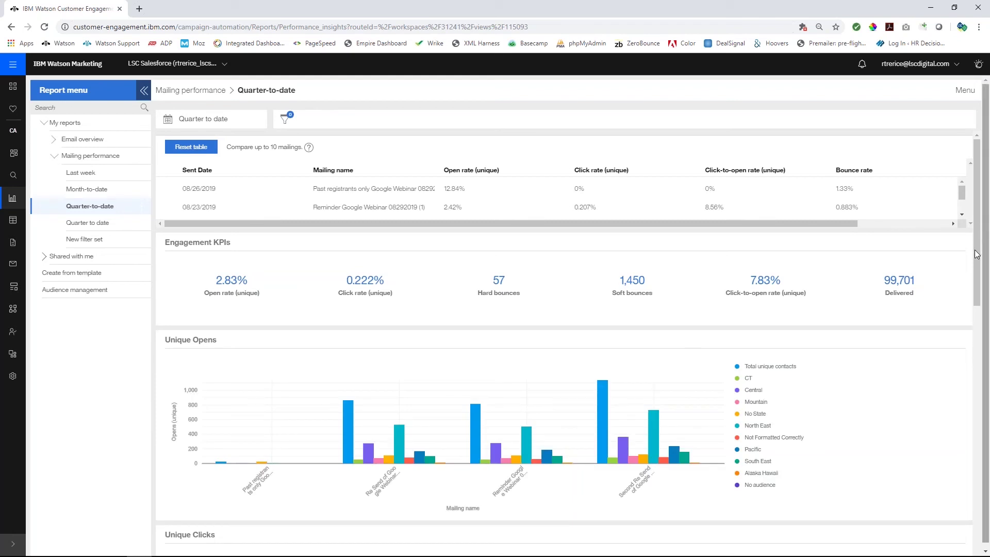
- Move the New table widget up directly beneath the Unique Clicks chart and make it taller at full report width
drag(980, 252, 972, 392)
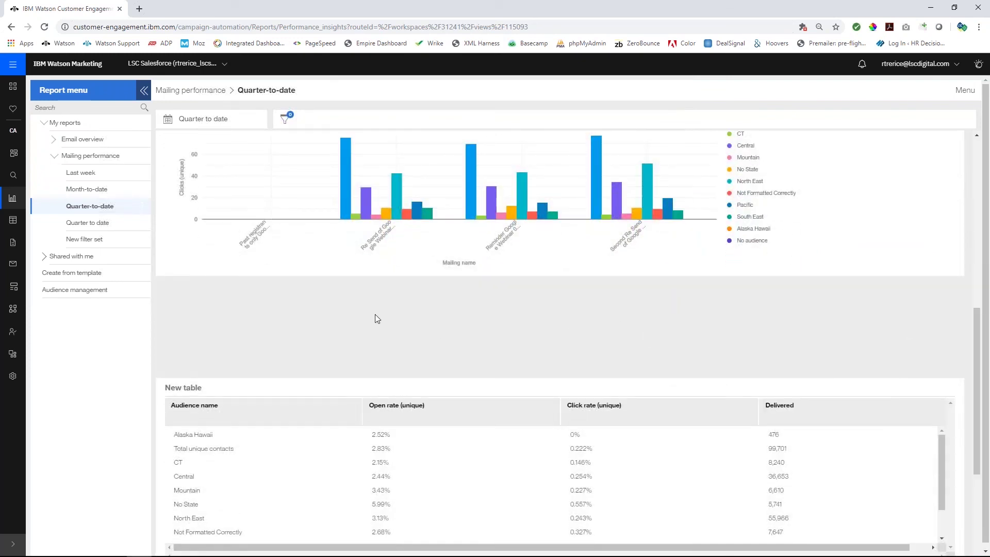
drag(419, 388, 423, 290)
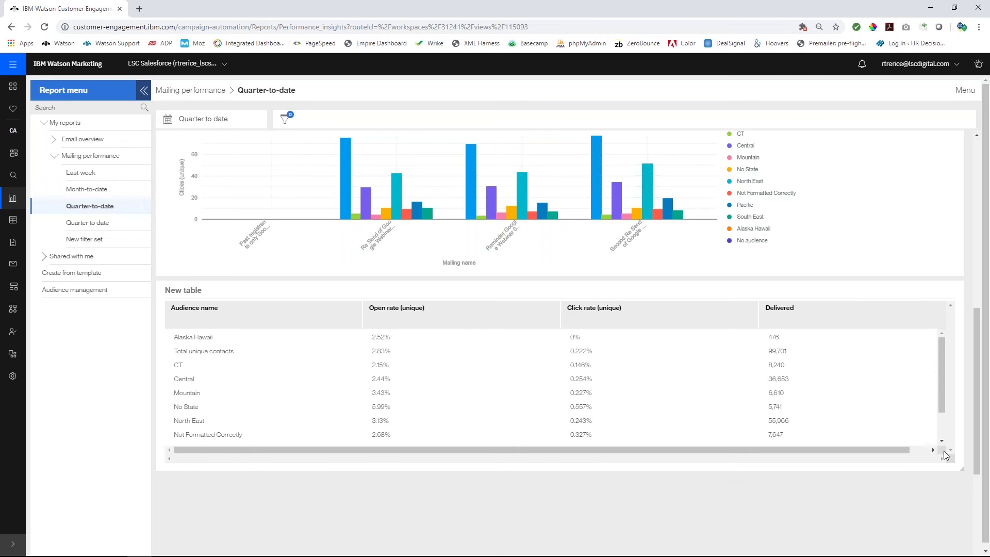
drag(944, 437, 602, 400)
drag(584, 490, 580, 520)
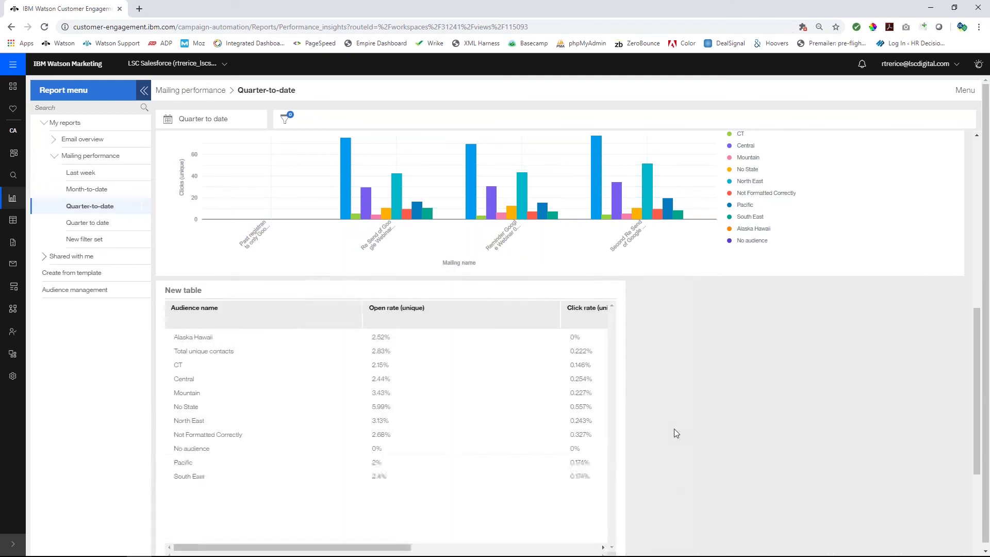
drag(626, 391, 952, 395)
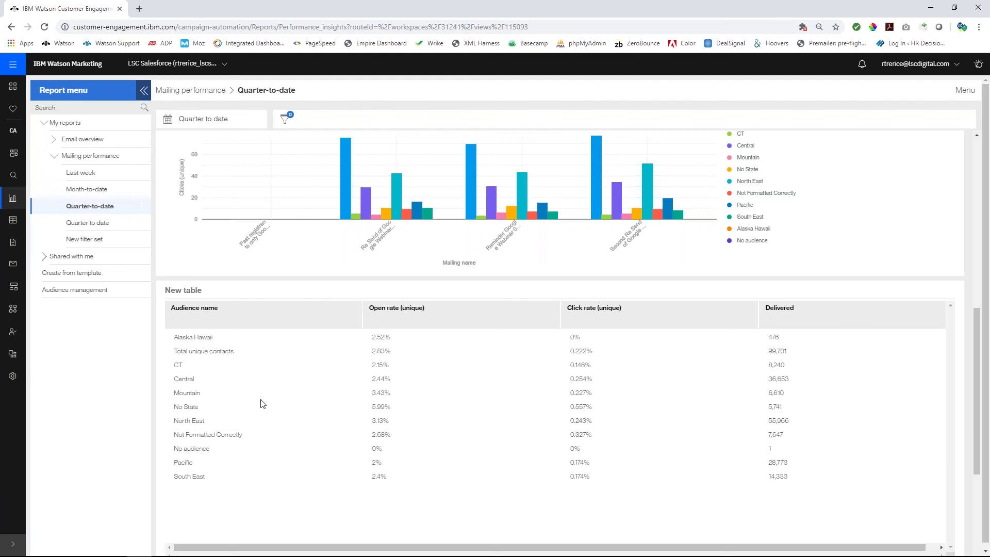
- Review the link names and URLs in the New top links widget, widening its URL column to fit the complete addresses
scroll(273, 426, down, 1)
scroll(277, 424, down, 3)
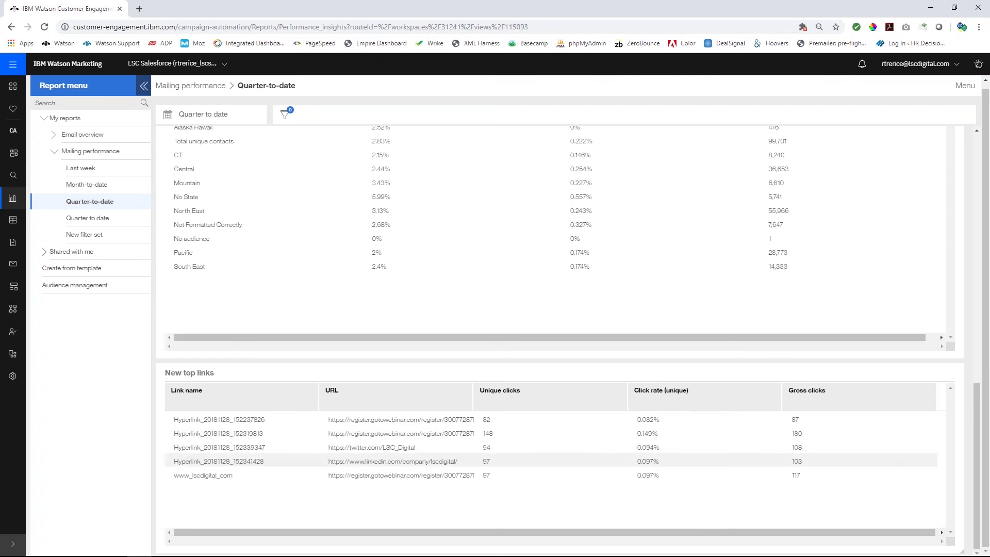
drag(174, 418, 269, 423)
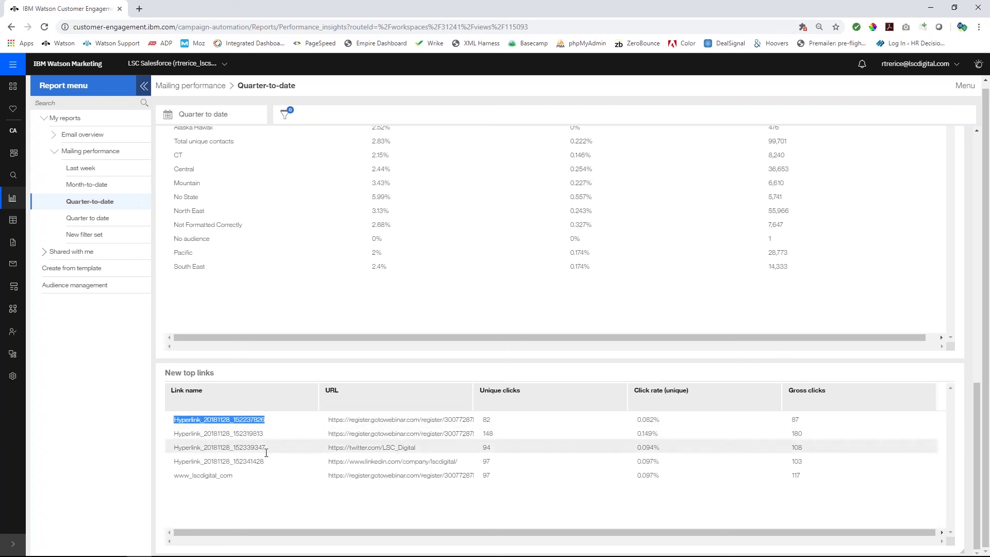
click(251, 435)
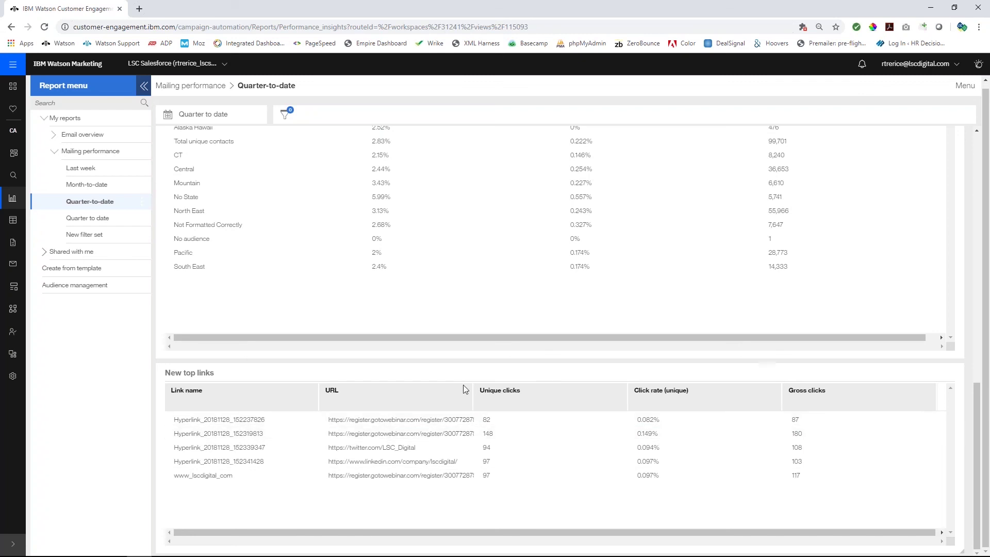
drag(473, 392, 519, 398)
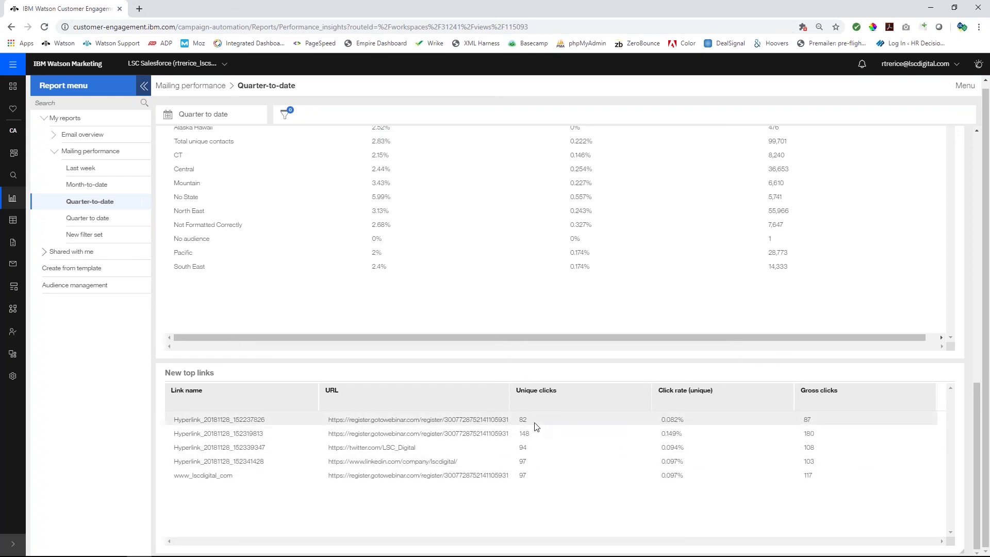
drag(348, 421, 446, 421)
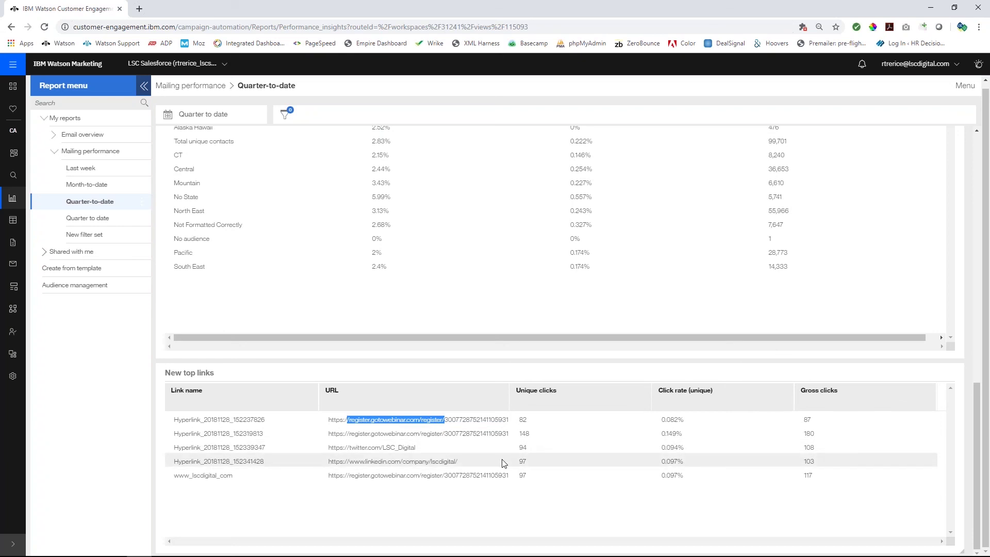
- Look at the available email filters in the report's filter set and leave it without making changes
scroll(505, 462, up, 15)
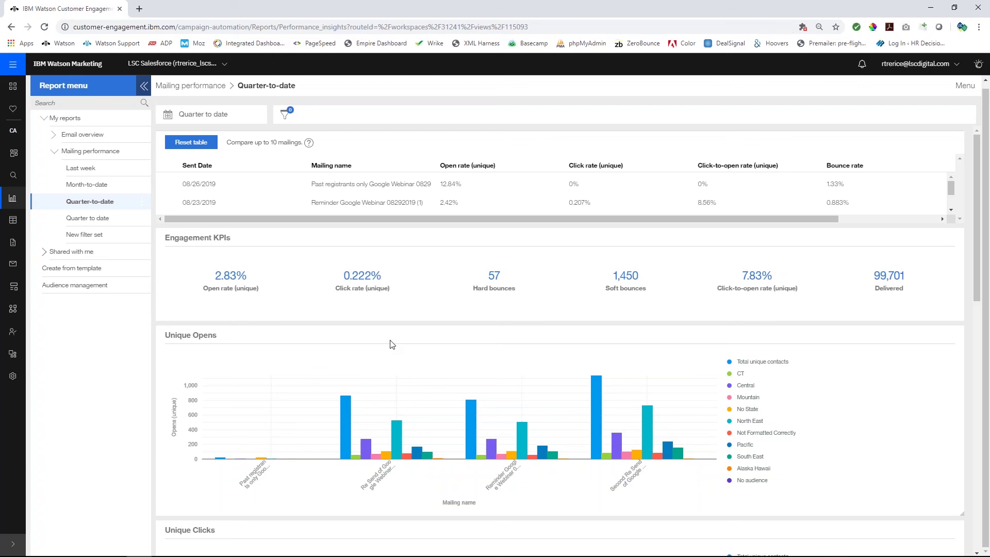
click(287, 114)
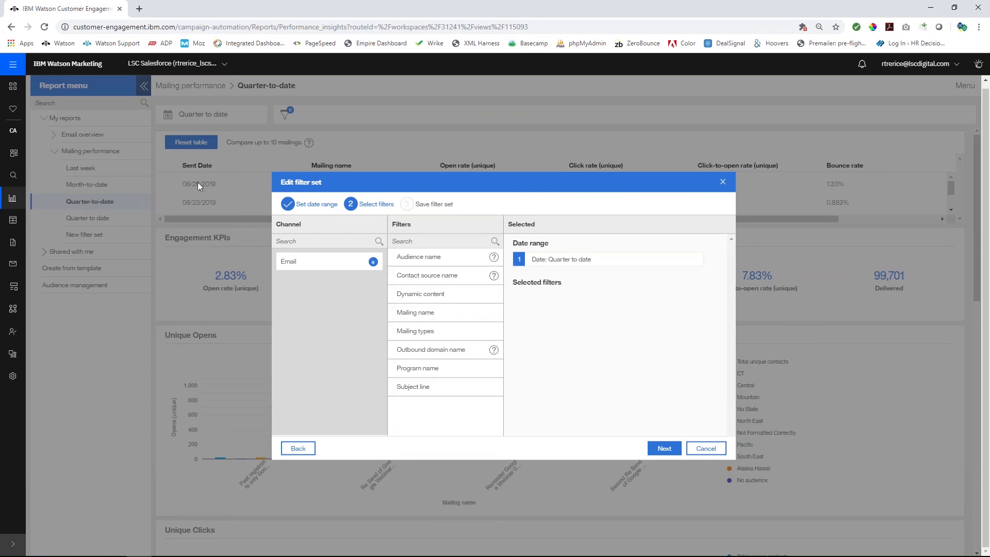
click(704, 450)
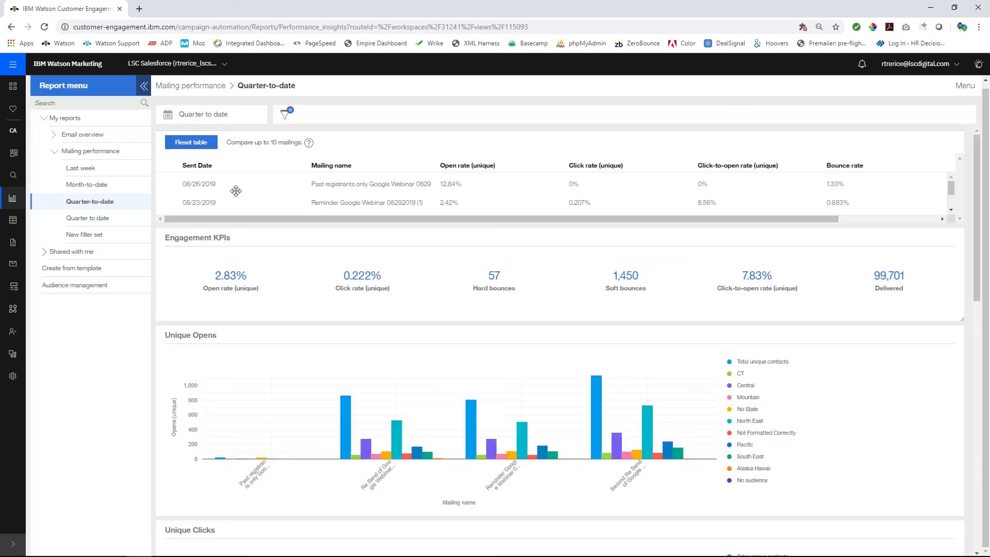
- Reset the mailing comparison table above the Engagement KPIs to list all mailings for selection
click(190, 142)
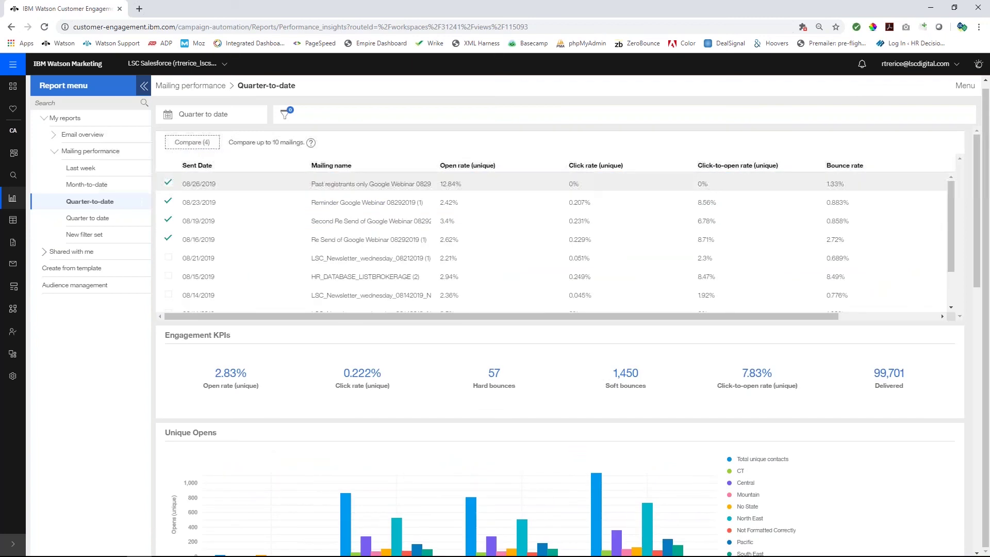